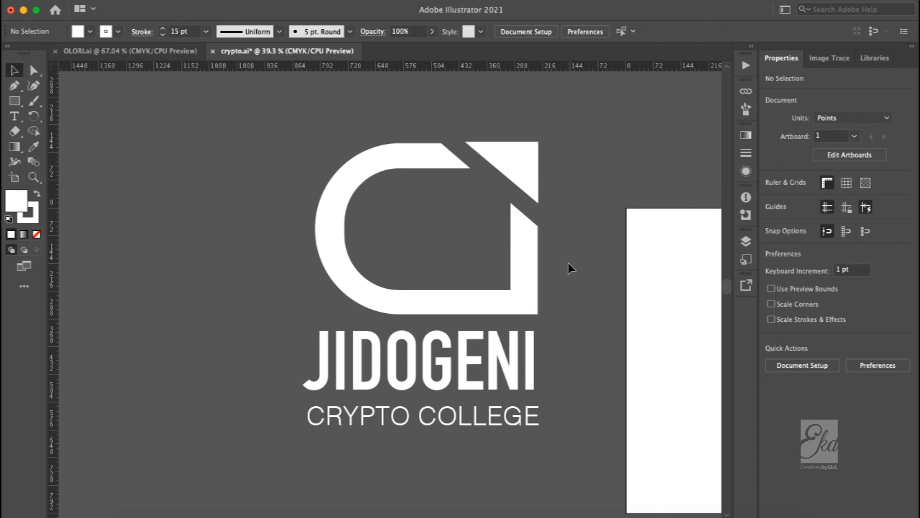
{"action": "scroll", "coordinate": [568, 263], "scroll_direction": "down", "scroll_amount": 3}
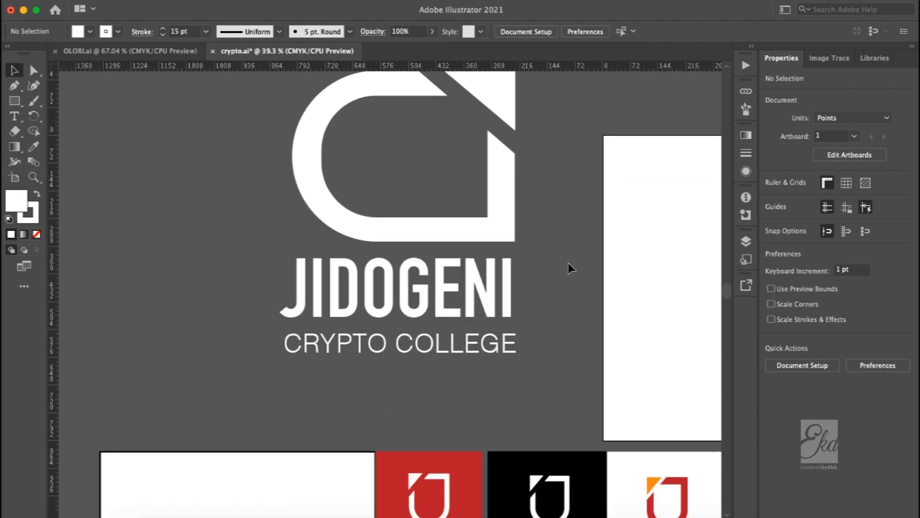
{"action": "scroll", "coordinate": [569, 264], "scroll_direction": "down", "scroll_amount": 4}
{"action": "scroll", "coordinate": [569, 264], "scroll_direction": "left", "scroll_amount": 2}
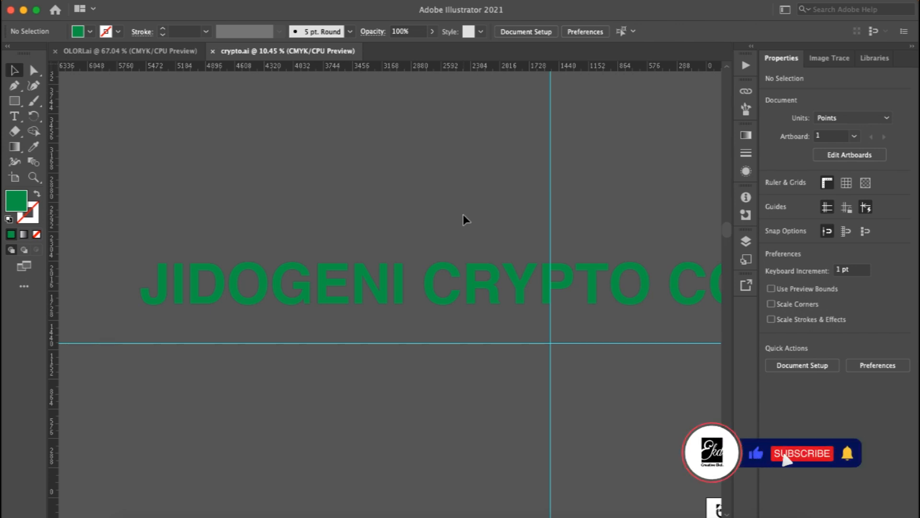
Step: Examine the green JIDOGENI CRYPTO COLLEGE lettering and the small logo drafts on and around the artboard below it
{"action": "scroll", "coordinate": [463, 214], "scroll_direction": "right", "scroll_amount": 1}
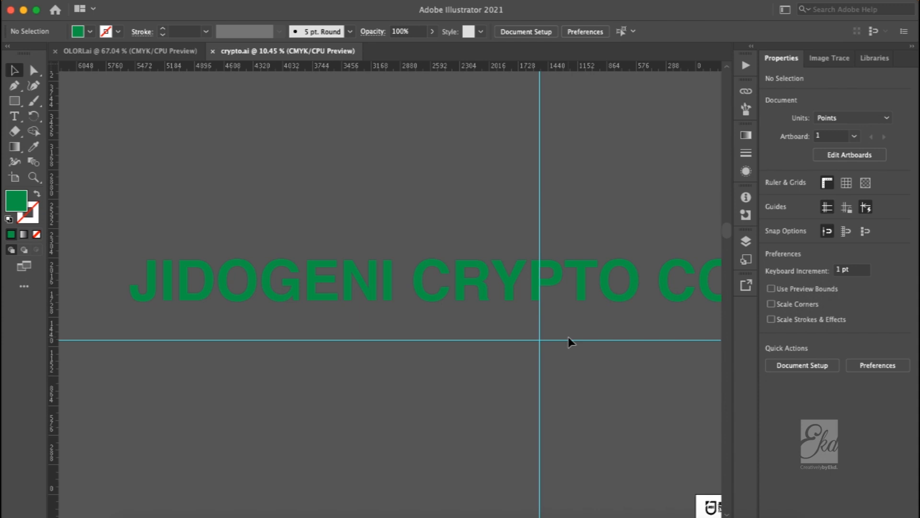
{"action": "scroll", "coordinate": [568, 337], "scroll_direction": "right", "scroll_amount": 1}
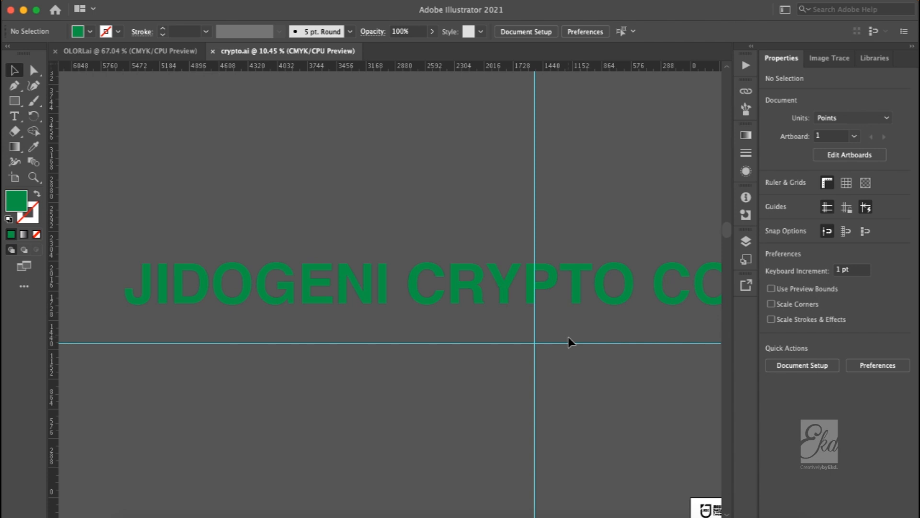
{"action": "scroll", "coordinate": [524, 287], "scroll_direction": "right", "scroll_amount": 10}
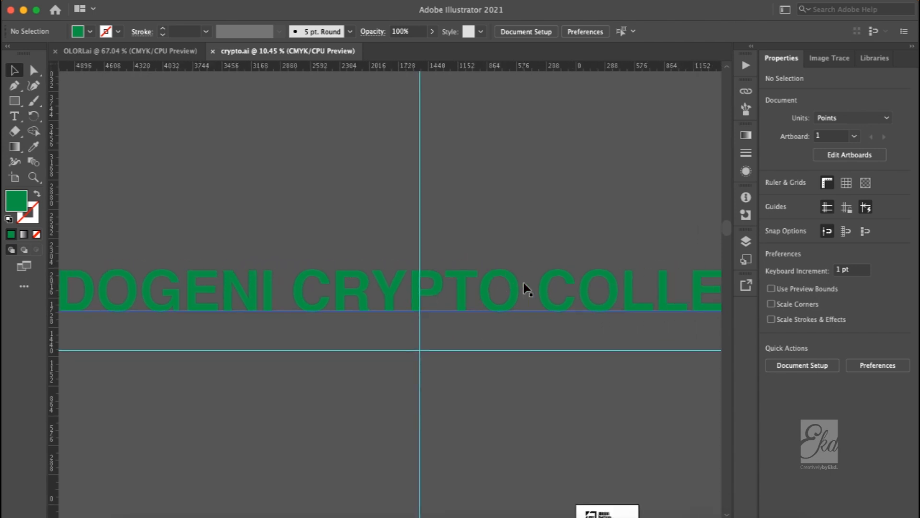
{"action": "scroll", "coordinate": [524, 288], "scroll_direction": "left", "scroll_amount": 10}
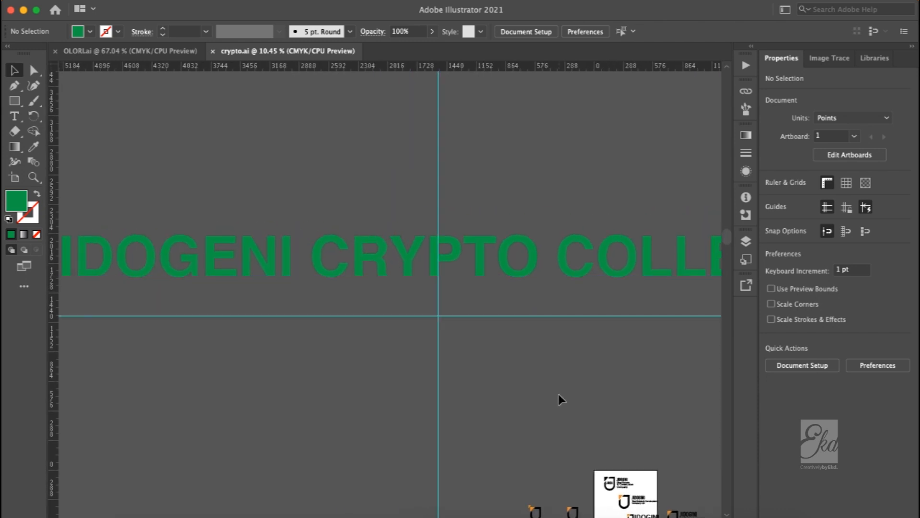
{"action": "scroll", "coordinate": [508, 389], "scroll_direction": "left", "scroll_amount": 5}
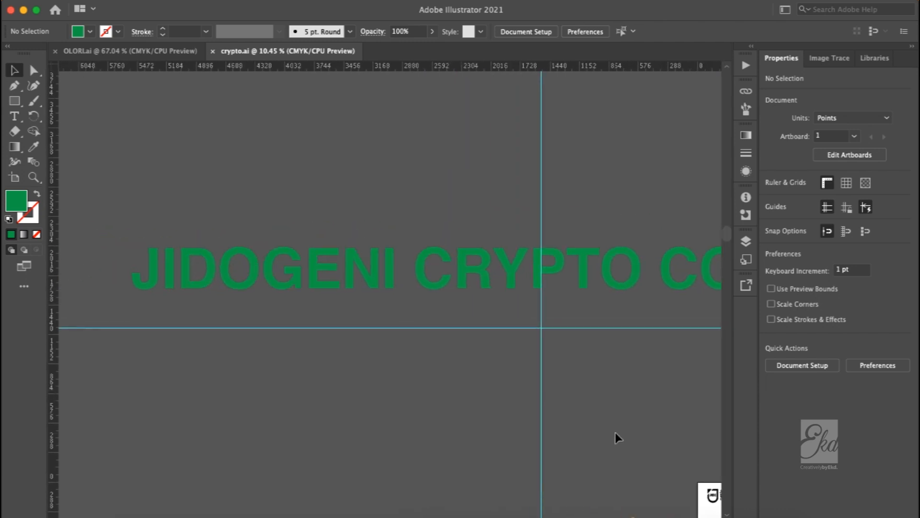
{"action": "scroll", "coordinate": [615, 432], "scroll_direction": "right", "scroll_amount": 3}
{"action": "scroll", "coordinate": [615, 433], "scroll_direction": "down", "scroll_amount": 2}
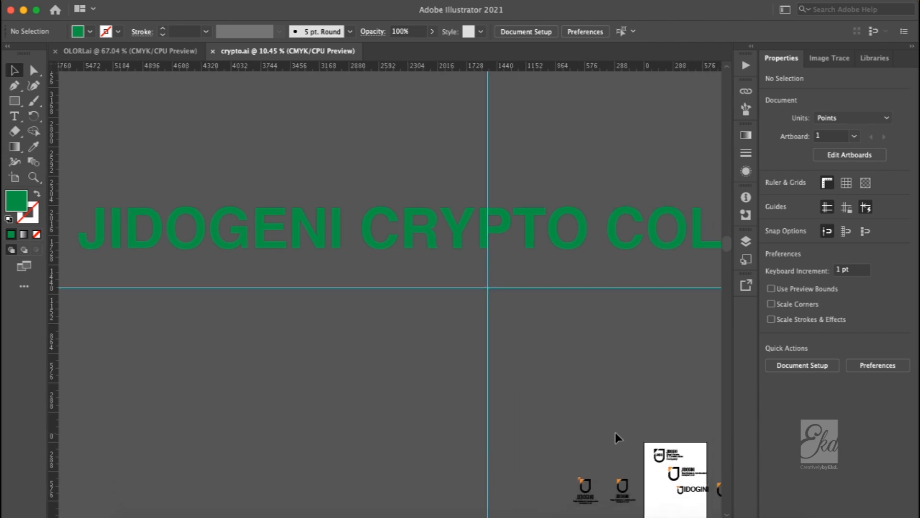
{"action": "scroll", "coordinate": [615, 432], "scroll_direction": "right", "scroll_amount": 3}
{"action": "scroll", "coordinate": [615, 433], "scroll_direction": "down", "scroll_amount": 2}
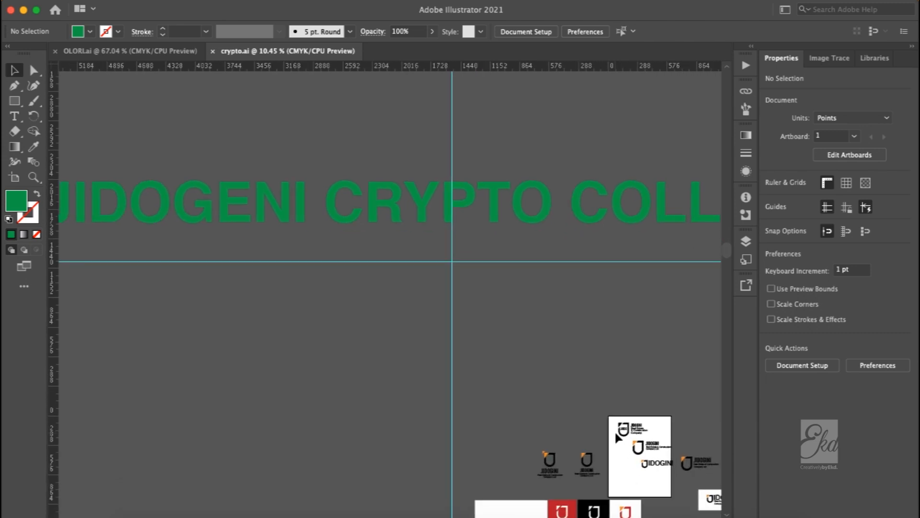
{"action": "scroll", "coordinate": [616, 433], "scroll_direction": "left", "scroll_amount": 2}
{"action": "scroll", "coordinate": [615, 432], "scroll_direction": "up", "scroll_amount": 4}
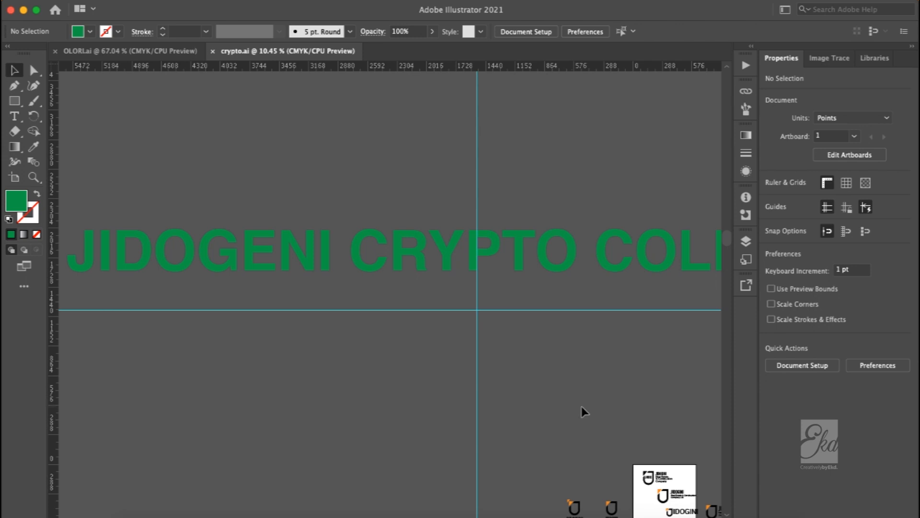
{"action": "scroll", "coordinate": [582, 396], "scroll_direction": "up", "scroll_amount": 2}
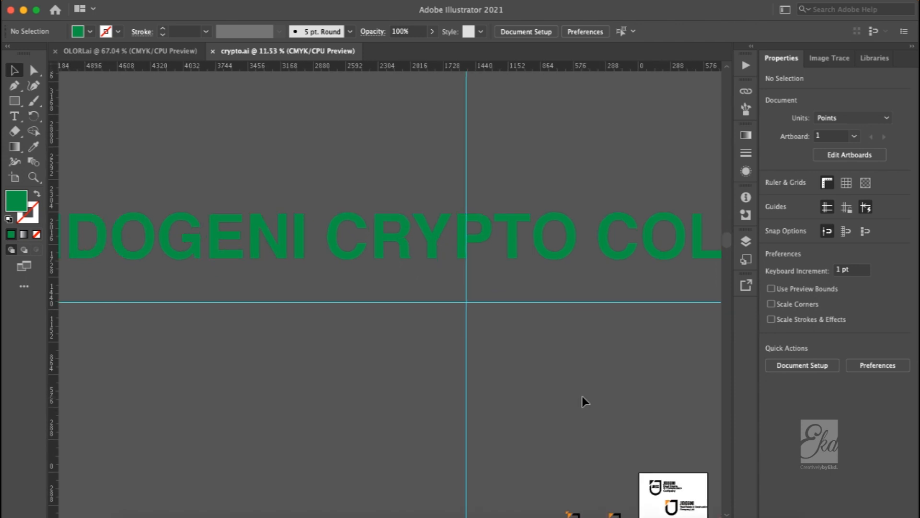
{"action": "scroll", "coordinate": [582, 396], "scroll_direction": "up", "scroll_amount": 3}
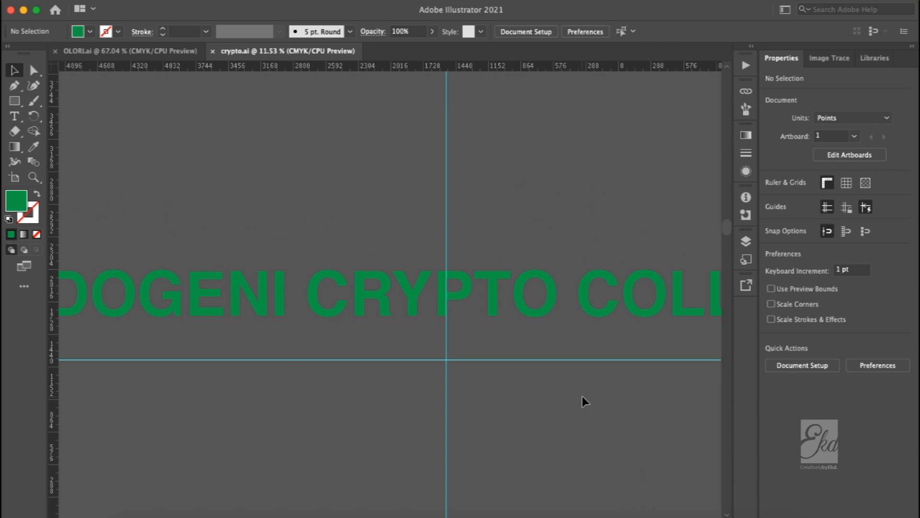
{"action": "scroll", "coordinate": [582, 396], "scroll_direction": "left", "scroll_amount": 1}
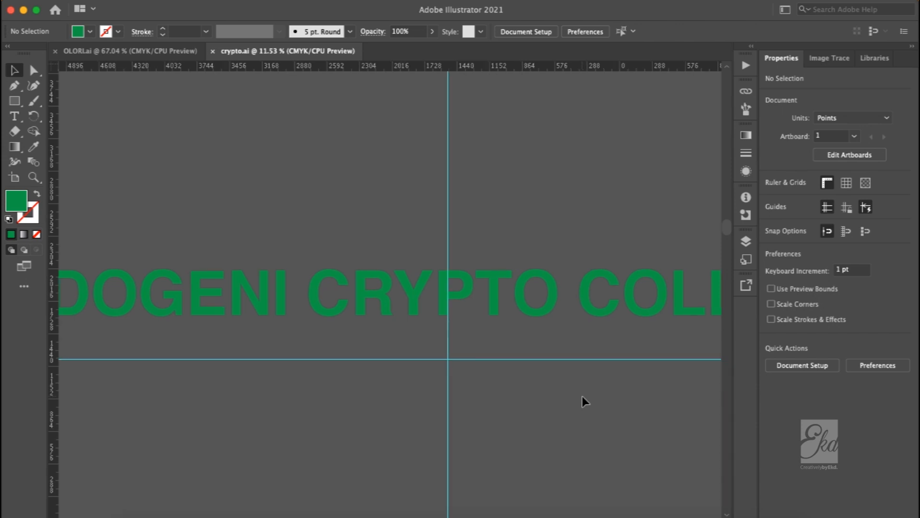
{"action": "scroll", "coordinate": [582, 396], "scroll_direction": "down", "scroll_amount": 2}
{"action": "scroll", "coordinate": [582, 396], "scroll_direction": "right", "scroll_amount": 1}
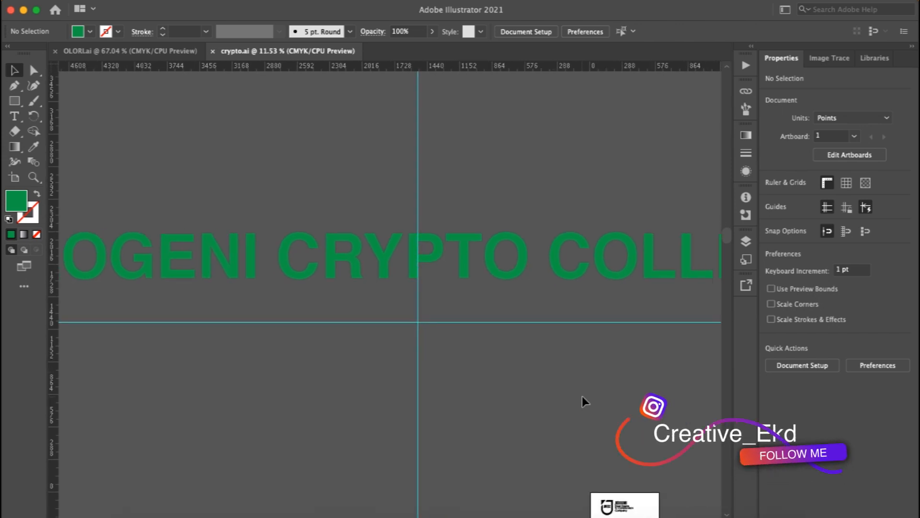
{"action": "scroll", "coordinate": [582, 396], "scroll_direction": "up", "scroll_amount": 5}
{"action": "scroll", "coordinate": [582, 392], "scroll_direction": "down", "scroll_amount": 3}
{"action": "scroll", "coordinate": [582, 393], "scroll_direction": "left", "scroll_amount": 3}
{"action": "scroll", "coordinate": [584, 398], "scroll_direction": "left", "scroll_amount": 2}
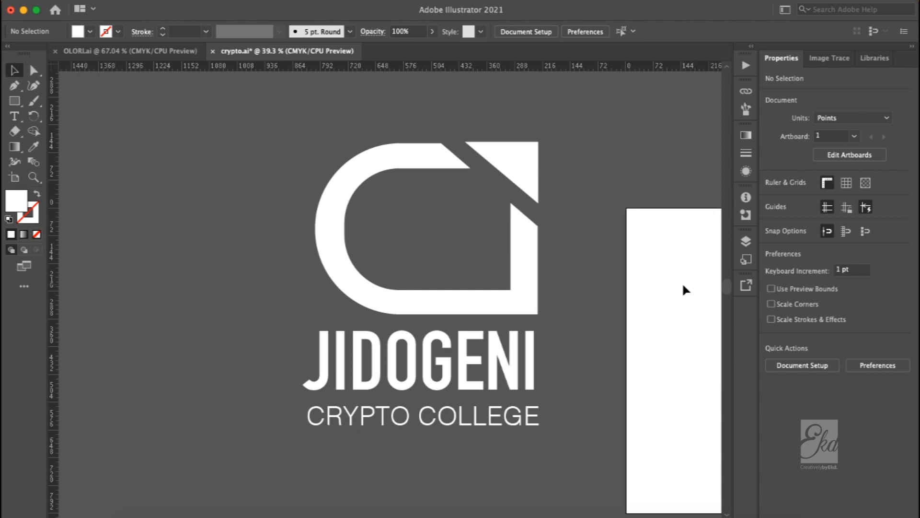
Step: Inspect the white JIDOGENI logo, including its separate triangular corner, and compare it with the red, black and white logo variations below
{"action": "left_click", "coordinate": [527, 164]}
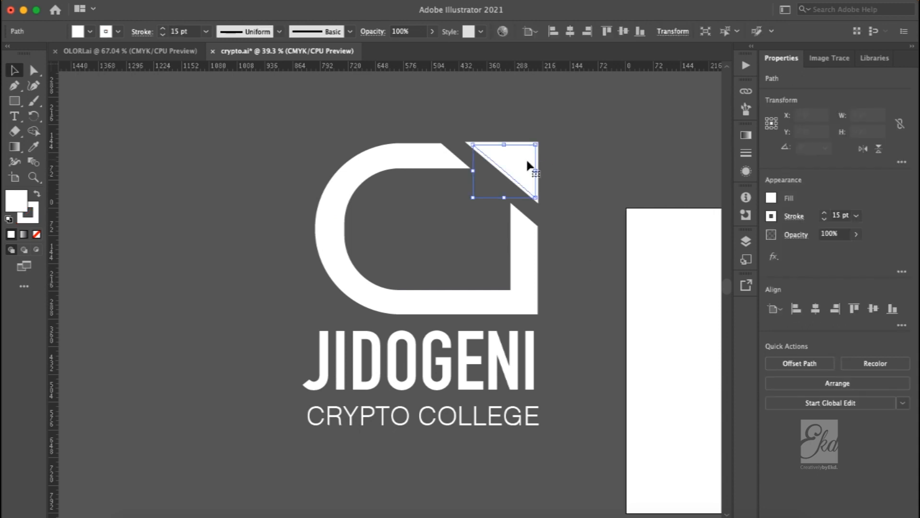
{"action": "left_click", "coordinate": [589, 189]}
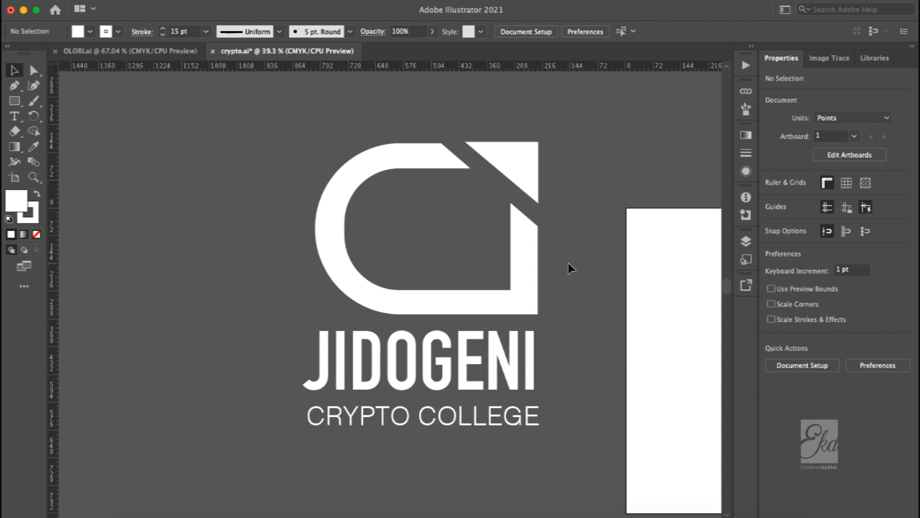
{"action": "scroll", "coordinate": [568, 263], "scroll_direction": "down", "scroll_amount": 3}
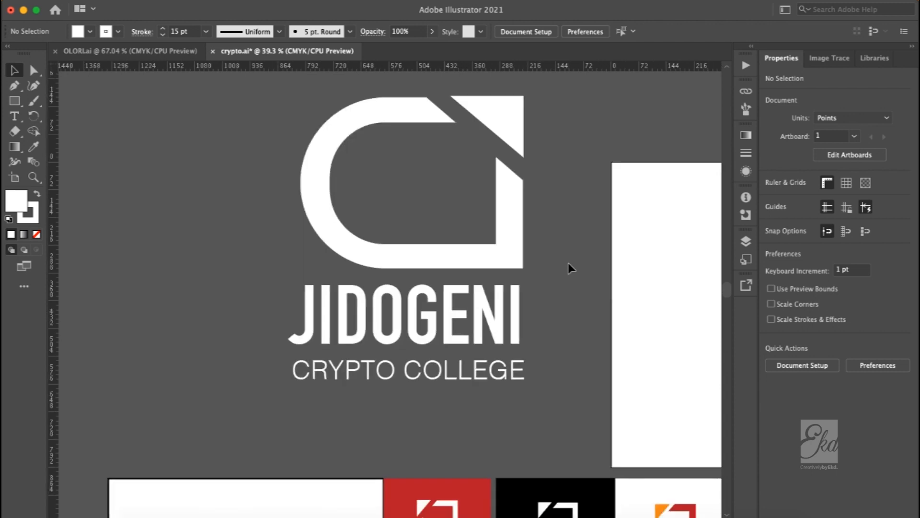
{"action": "scroll", "coordinate": [568, 263], "scroll_direction": "down", "scroll_amount": 4}
{"action": "scroll", "coordinate": [568, 263], "scroll_direction": "left", "scroll_amount": 2}
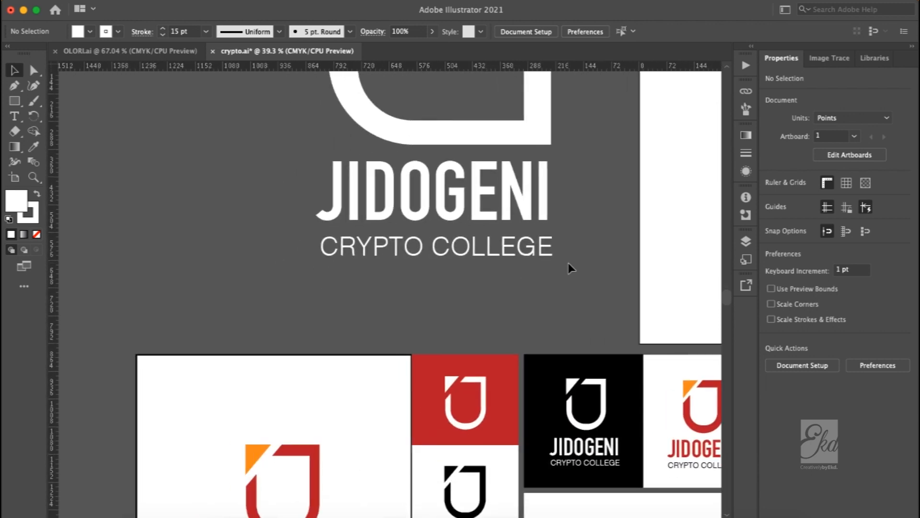
{"action": "scroll", "coordinate": [568, 263], "scroll_direction": "up", "scroll_amount": 6}
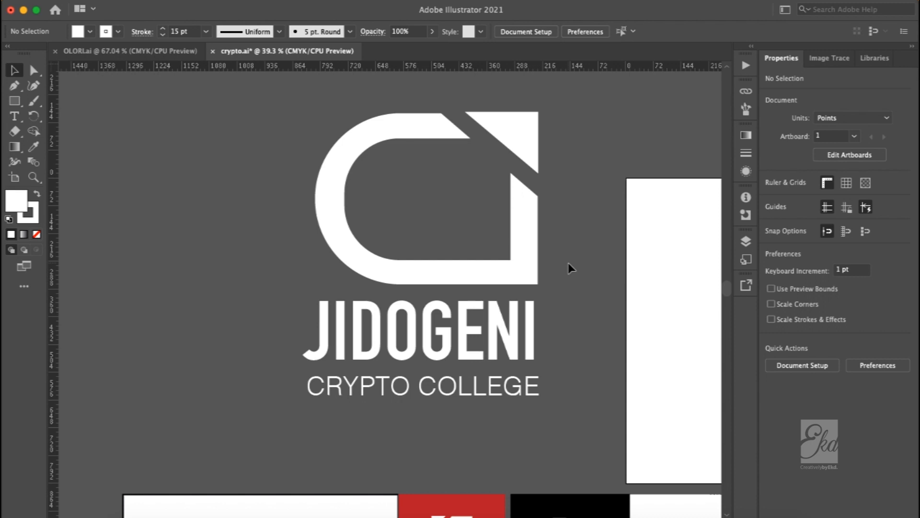
{"action": "scroll", "coordinate": [568, 262], "scroll_direction": "down", "scroll_amount": 2}
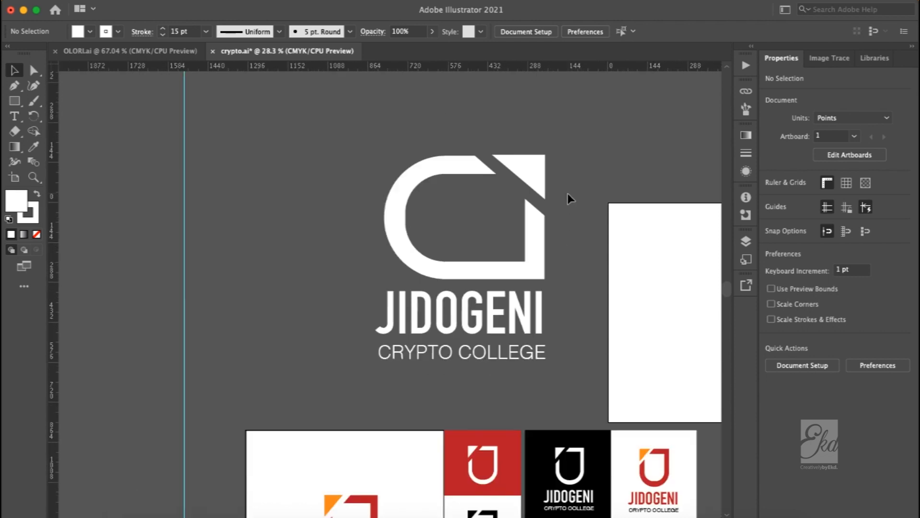
{"action": "scroll", "coordinate": [568, 193], "scroll_direction": "up", "scroll_amount": 4}
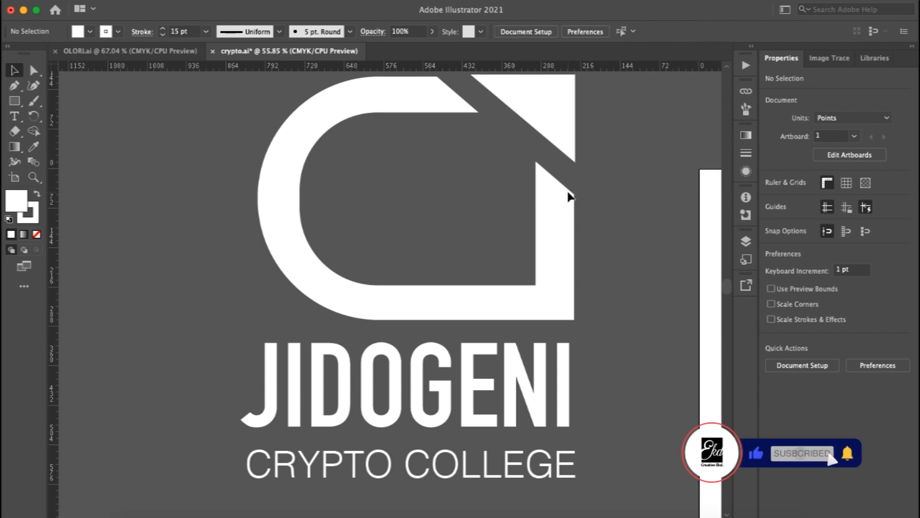
{"action": "scroll", "coordinate": [650, 200], "scroll_direction": "down", "scroll_amount": 3}
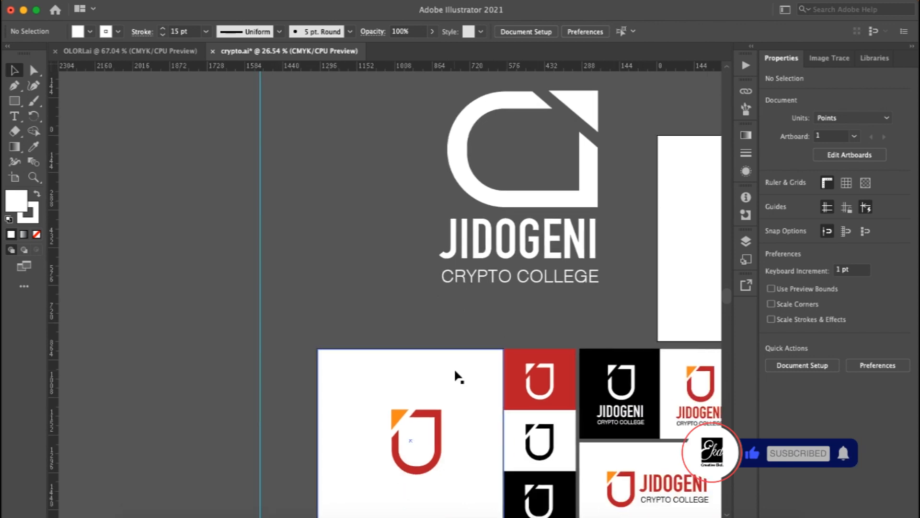
{"action": "scroll", "coordinate": [444, 363], "scroll_direction": "up", "scroll_amount": 3}
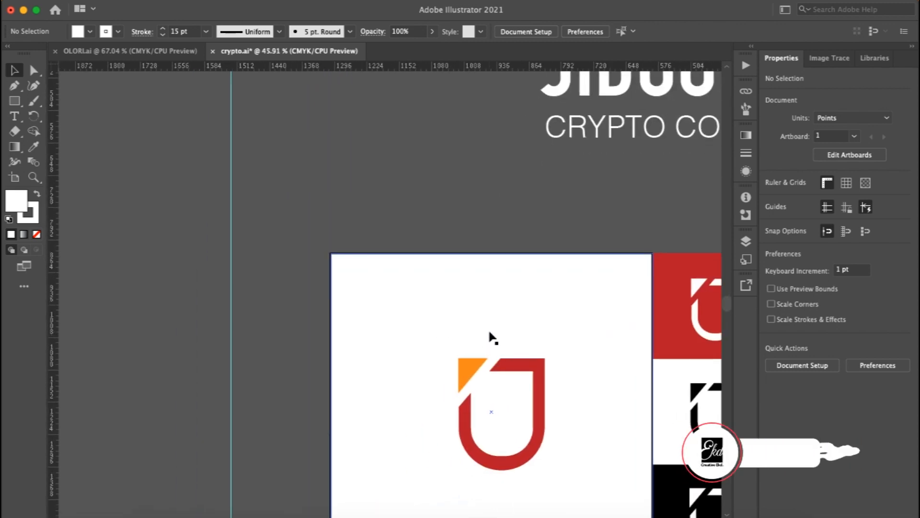
{"action": "scroll", "coordinate": [558, 316], "scroll_direction": "up", "scroll_amount": 3}
{"action": "scroll", "coordinate": [559, 316], "scroll_direction": "down", "scroll_amount": 10}
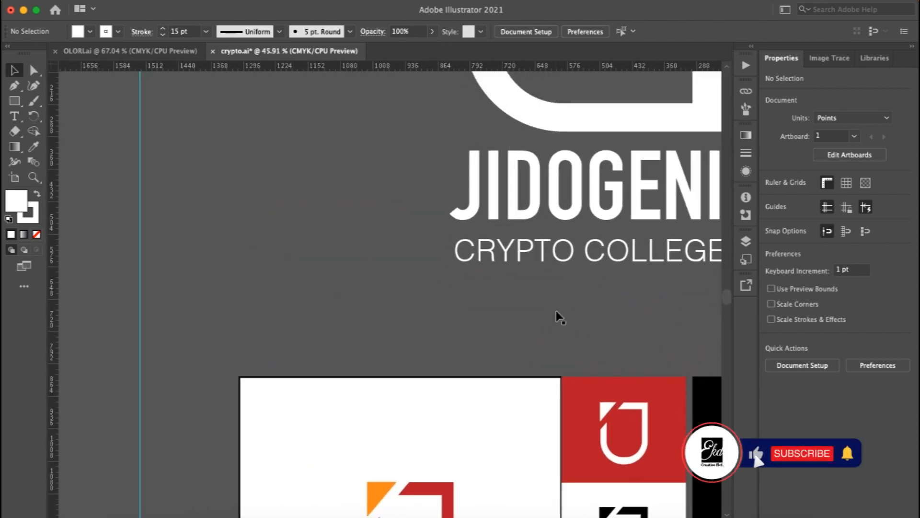
{"action": "scroll", "coordinate": [559, 316], "scroll_direction": "down", "scroll_amount": 5}
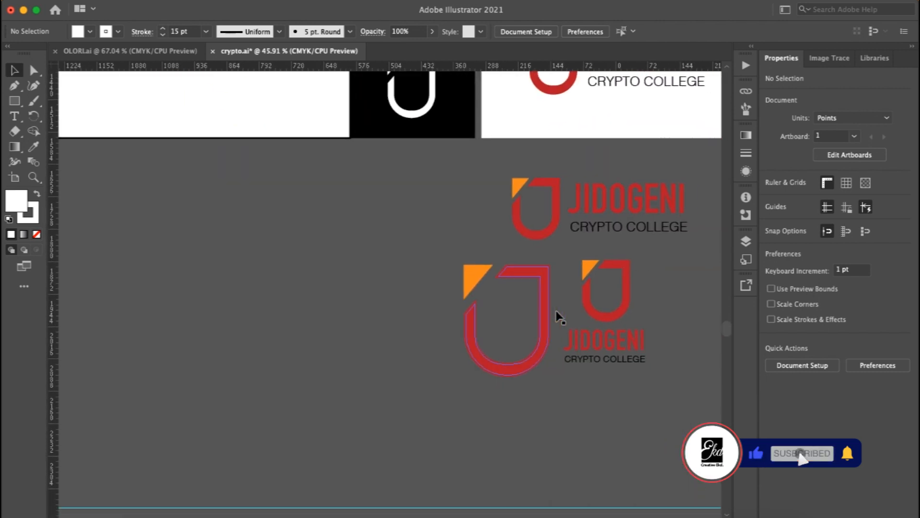
Step: Examine the large orange-and-red J mark beside the stacked JIDOGENI CRYPTO COLLEGE logo up close
{"action": "scroll", "coordinate": [558, 317], "scroll_direction": "up", "scroll_amount": 5}
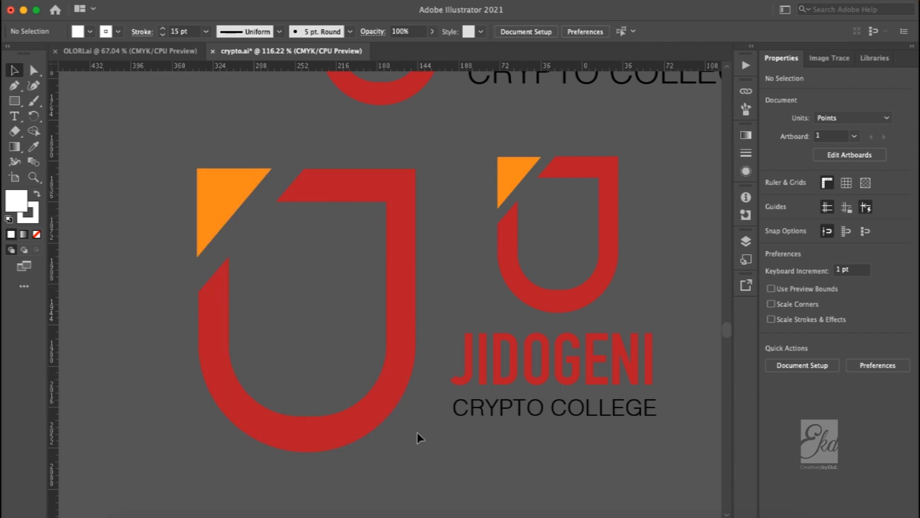
{"action": "scroll", "coordinate": [407, 456], "scroll_direction": "down", "scroll_amount": 1}
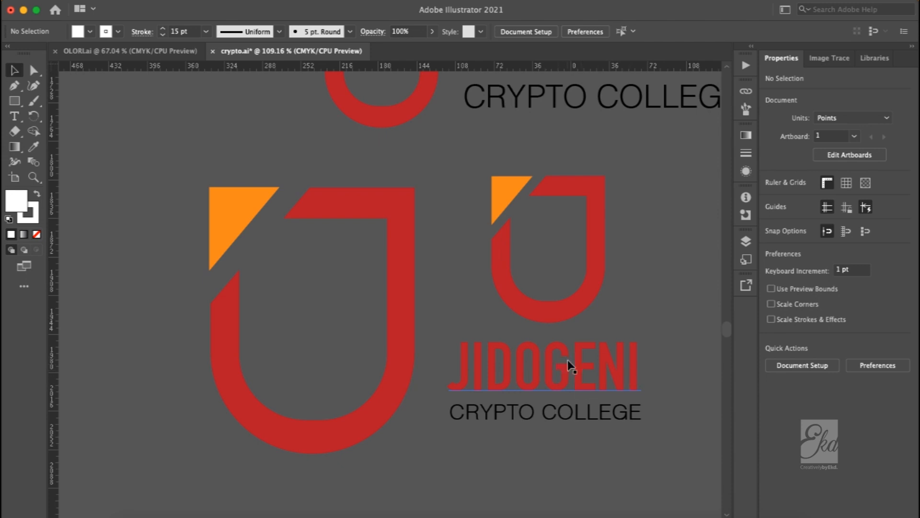
{"action": "scroll", "coordinate": [501, 316], "scroll_direction": "up", "scroll_amount": 2}
{"action": "scroll", "coordinate": [500, 317], "scroll_direction": "down", "scroll_amount": 2}
{"action": "scroll", "coordinate": [500, 316], "scroll_direction": "down", "scroll_amount": 3}
{"action": "scroll", "coordinate": [500, 316], "scroll_direction": "left", "scroll_amount": 1}
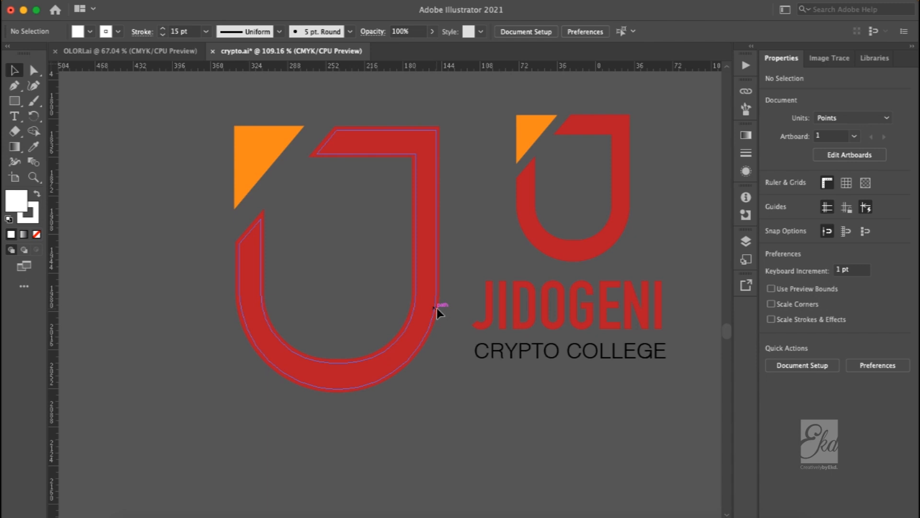
{"action": "scroll", "coordinate": [375, 280], "scroll_direction": "left", "scroll_amount": 3}
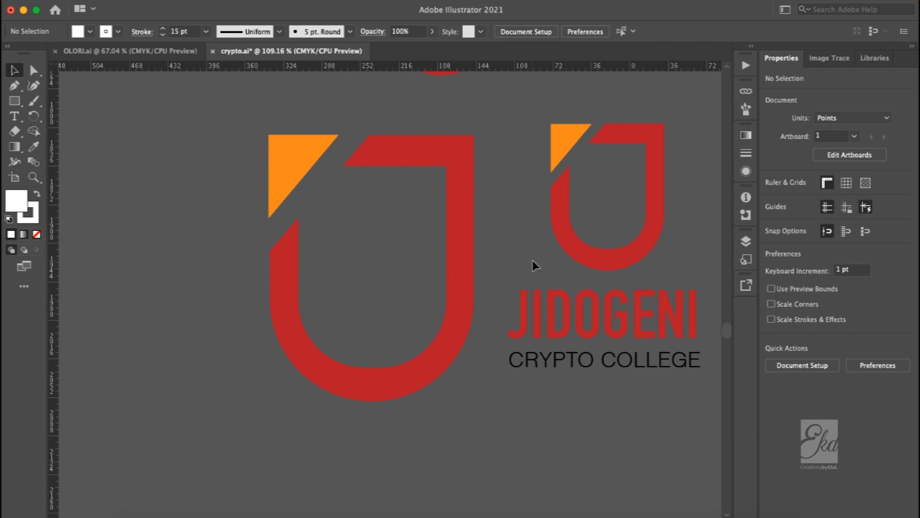
{"action": "scroll", "coordinate": [533, 260], "scroll_direction": "right", "scroll_amount": 3}
{"action": "scroll", "coordinate": [533, 260], "scroll_direction": "up", "scroll_amount": 1}
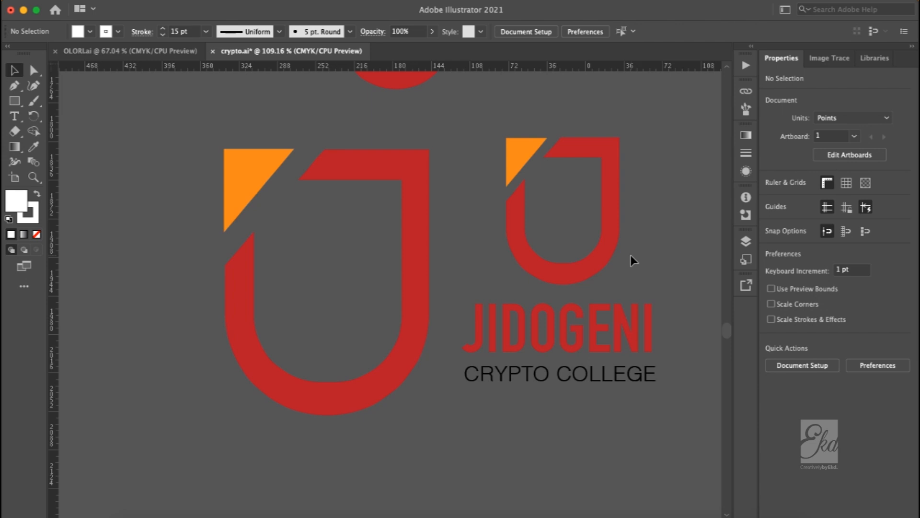
{"action": "scroll", "coordinate": [631, 257], "scroll_direction": "right", "scroll_amount": 1}
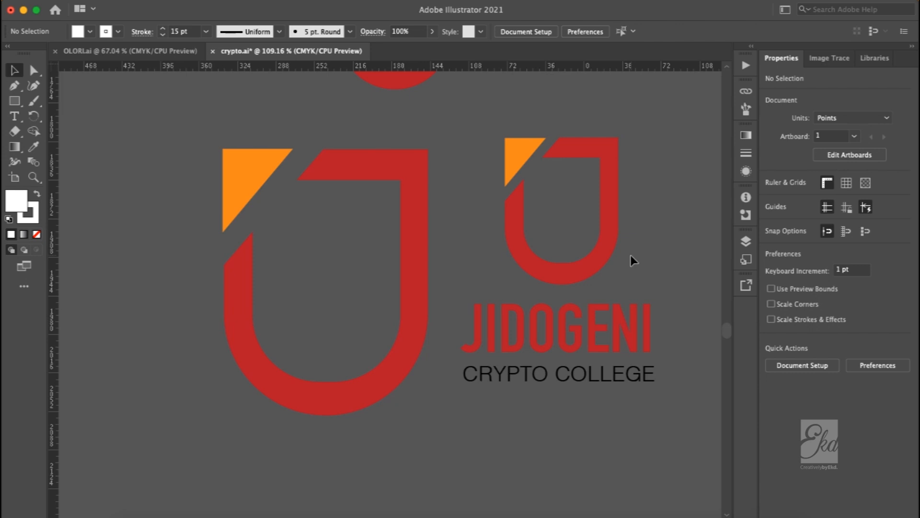
{"action": "scroll", "coordinate": [631, 260], "scroll_direction": "right", "scroll_amount": 3}
{"action": "scroll", "coordinate": [631, 260], "scroll_direction": "down", "scroll_amount": 2}
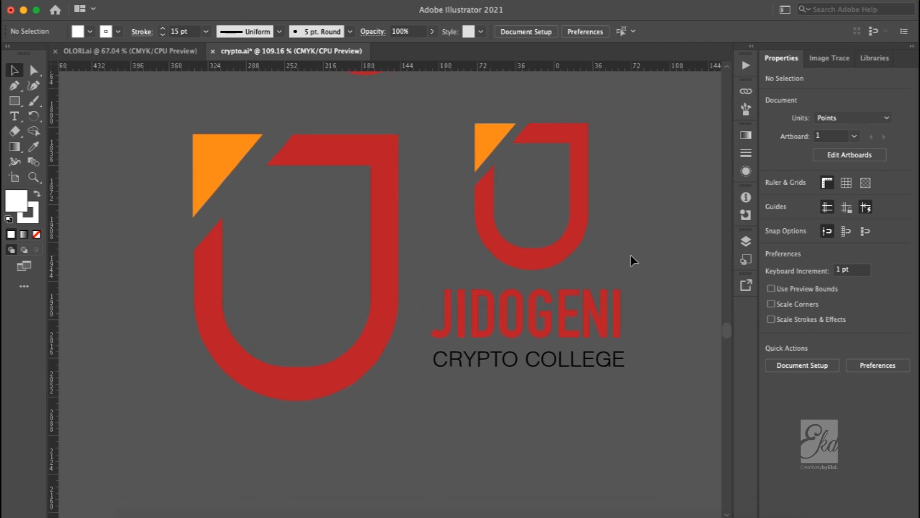
{"action": "scroll", "coordinate": [631, 260], "scroll_direction": "up", "scroll_amount": 4}
{"action": "scroll", "coordinate": [631, 261], "scroll_direction": "right", "scroll_amount": 1}
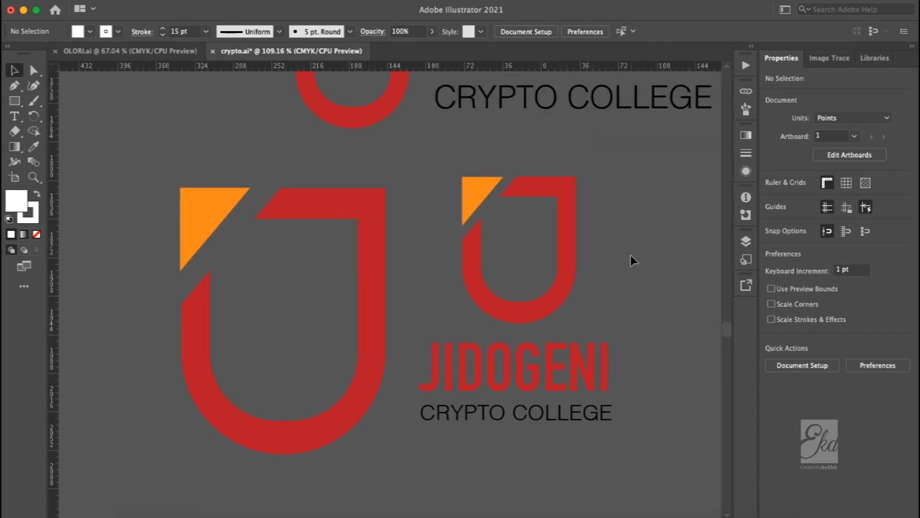
{"action": "scroll", "coordinate": [630, 260], "scroll_direction": "up", "scroll_amount": 8}
{"action": "scroll", "coordinate": [631, 260], "scroll_direction": "right", "scroll_amount": 5}
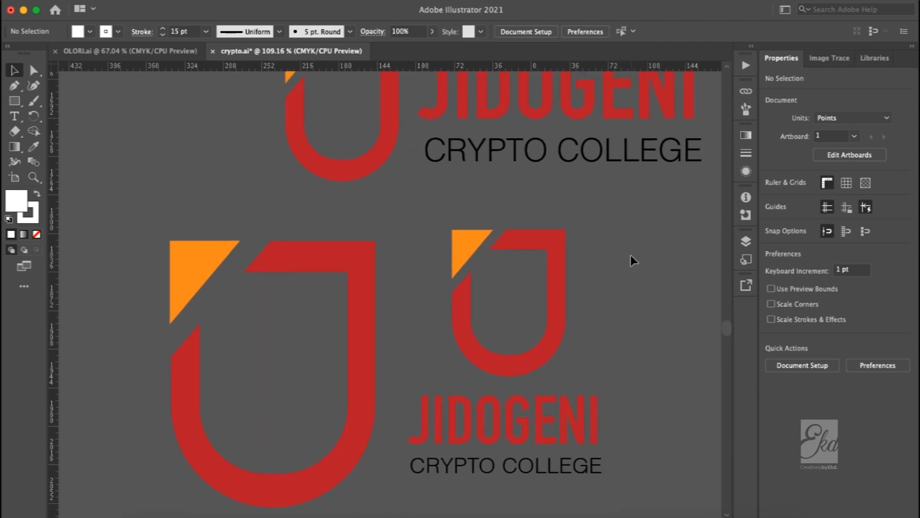
Step: Delete the "Company Ltd." text below the blue-and-red JIDOGINI logo draft
{"action": "scroll", "coordinate": [631, 261], "scroll_direction": "up", "scroll_amount": 1}
{"action": "scroll", "coordinate": [631, 260], "scroll_direction": "right", "scroll_amount": 1}
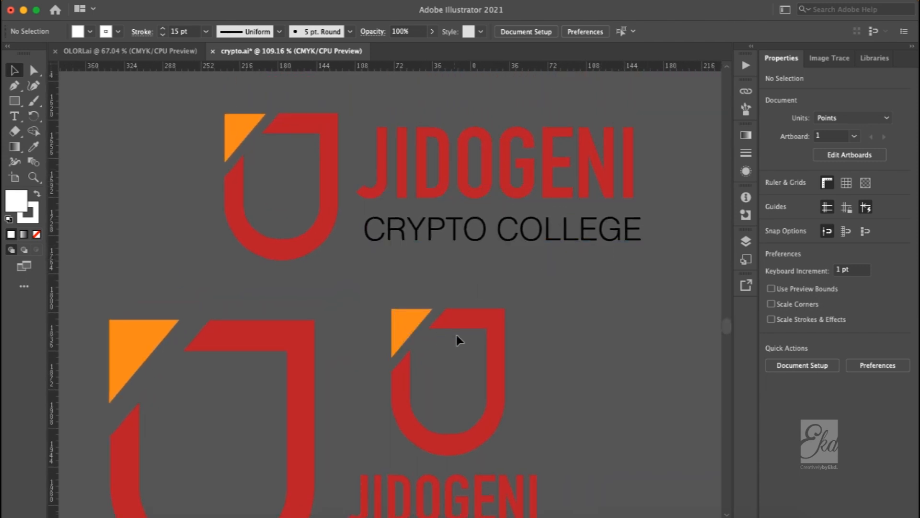
{"action": "scroll", "coordinate": [576, 294], "scroll_direction": "down", "scroll_amount": 10}
{"action": "scroll", "coordinate": [576, 294], "scroll_direction": "right", "scroll_amount": 1}
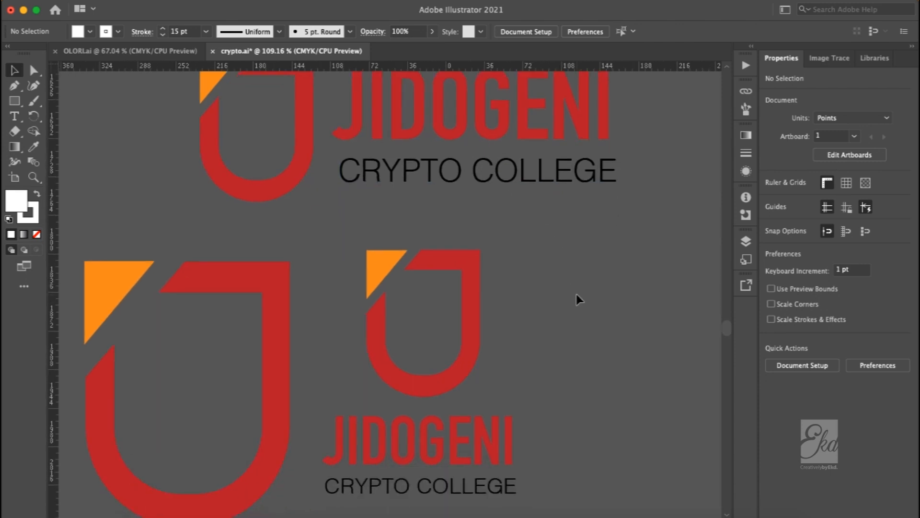
{"action": "scroll", "coordinate": [467, 419], "scroll_direction": "up", "scroll_amount": 12}
{"action": "scroll", "coordinate": [640, 284], "scroll_direction": "right", "scroll_amount": 10}
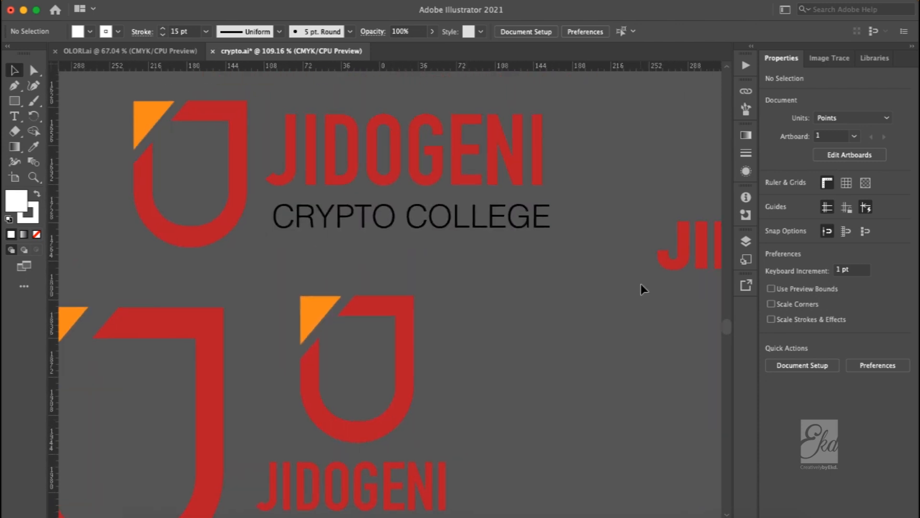
{"action": "scroll", "coordinate": [641, 284], "scroll_direction": "right", "scroll_amount": 15}
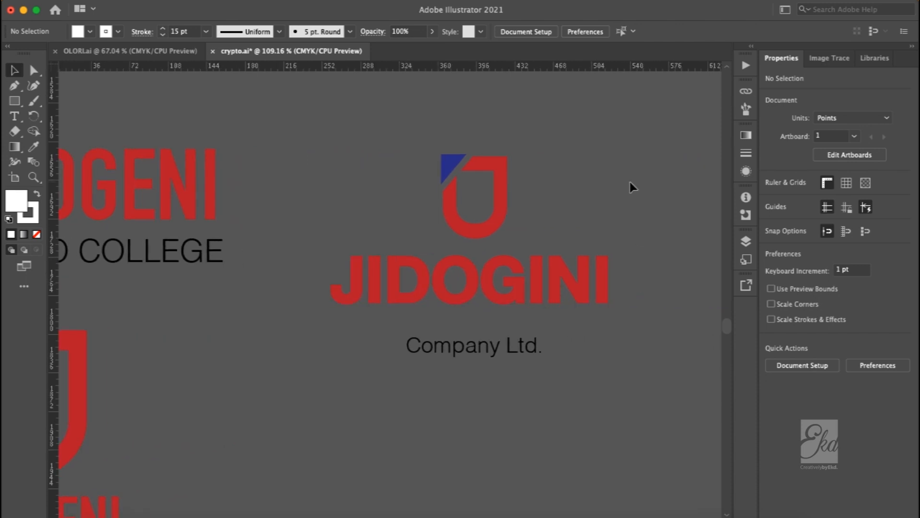
{"action": "left_click", "coordinate": [481, 355]}
{"action": "key", "text": "Delete"}
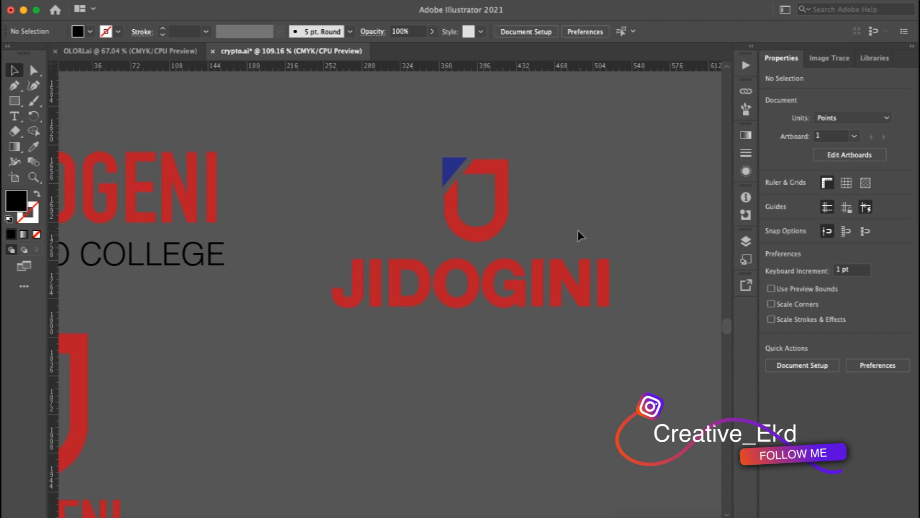
Step: Examine the large orange-and-red J mark on its white presentation panel up close
{"action": "scroll", "coordinate": [577, 230], "scroll_direction": "up", "scroll_amount": 3}
{"action": "scroll", "coordinate": [577, 230], "scroll_direction": "left", "scroll_amount": 1}
{"action": "scroll", "coordinate": [579, 232], "scroll_direction": "up", "scroll_amount": 4}
{"action": "scroll", "coordinate": [578, 232], "scroll_direction": "left", "scroll_amount": 1}
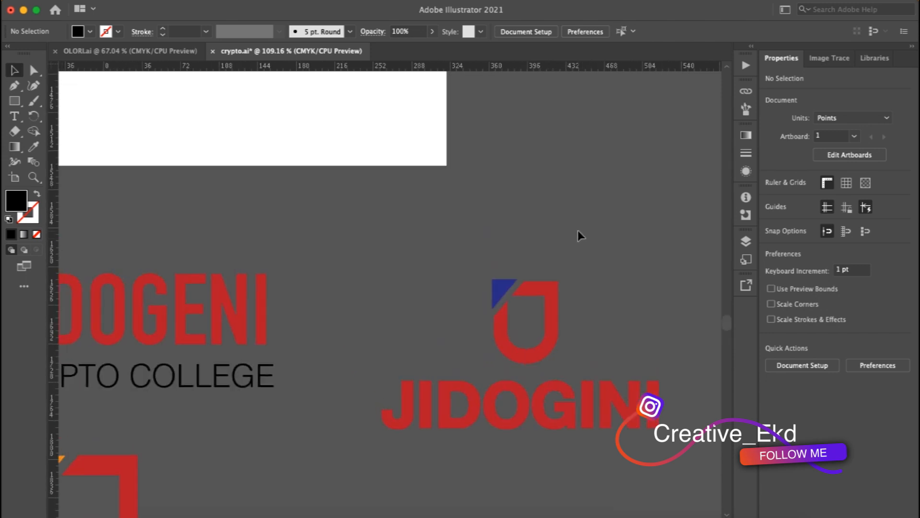
{"action": "scroll", "coordinate": [578, 231], "scroll_direction": "left", "scroll_amount": 3}
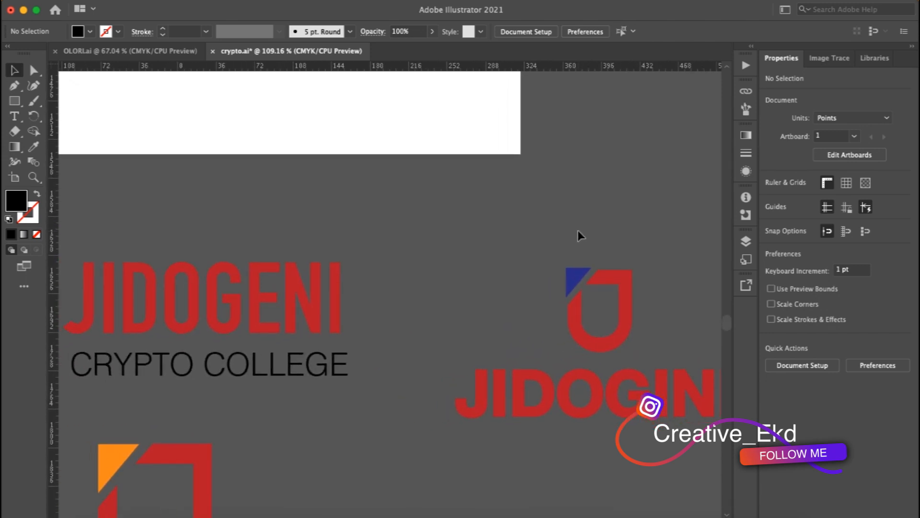
{"action": "scroll", "coordinate": [578, 231], "scroll_direction": "up", "scroll_amount": 4}
{"action": "scroll", "coordinate": [578, 231], "scroll_direction": "left", "scroll_amount": 3}
{"action": "scroll", "coordinate": [578, 235], "scroll_direction": "right", "scroll_amount": 10}
{"action": "scroll", "coordinate": [579, 235], "scroll_direction": "up", "scroll_amount": 3}
{"action": "scroll", "coordinate": [578, 234], "scroll_direction": "up", "scroll_amount": 5}
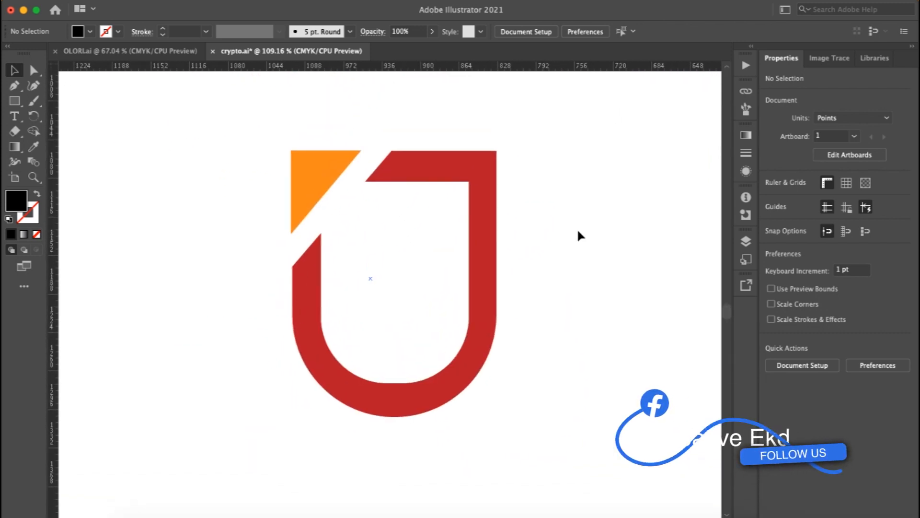
Step: Compare the orange-and-red J mark with its white-on-red, black-on-white and white-on-black variations
{"action": "scroll", "coordinate": [579, 235], "scroll_direction": "down", "scroll_amount": 3}
{"action": "scroll", "coordinate": [578, 232], "scroll_direction": "right", "scroll_amount": 2}
{"action": "scroll", "coordinate": [579, 232], "scroll_direction": "up", "scroll_amount": 2}
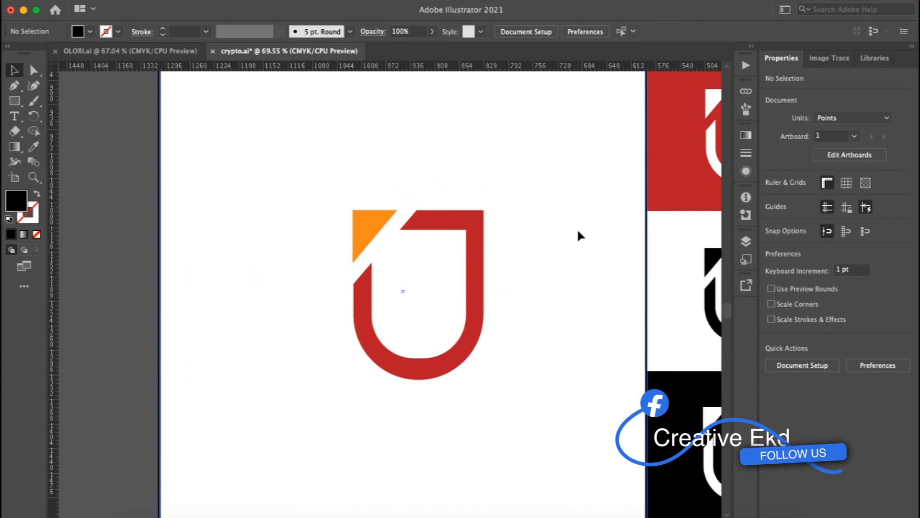
{"action": "scroll", "coordinate": [578, 250], "scroll_direction": "down", "scroll_amount": 2}
{"action": "scroll", "coordinate": [575, 251], "scroll_direction": "right", "scroll_amount": 2}
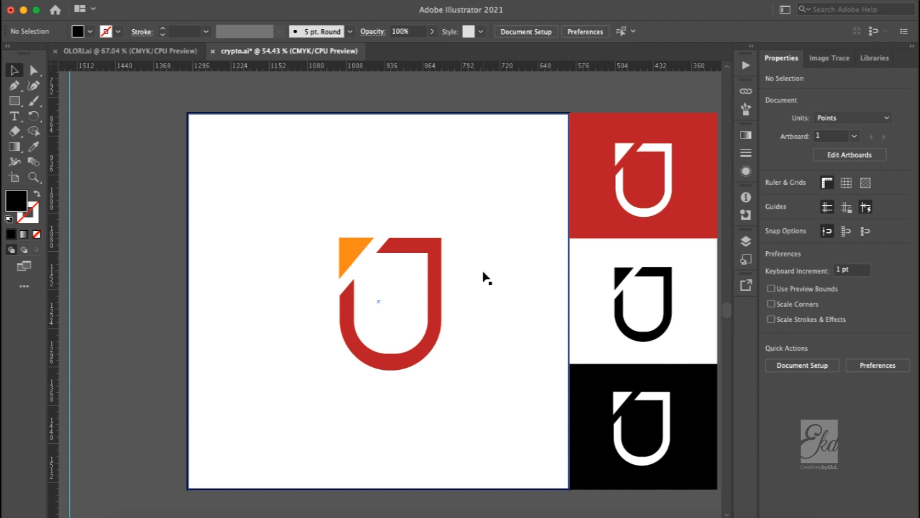
{"action": "scroll", "coordinate": [484, 278], "scroll_direction": "right", "scroll_amount": 3}
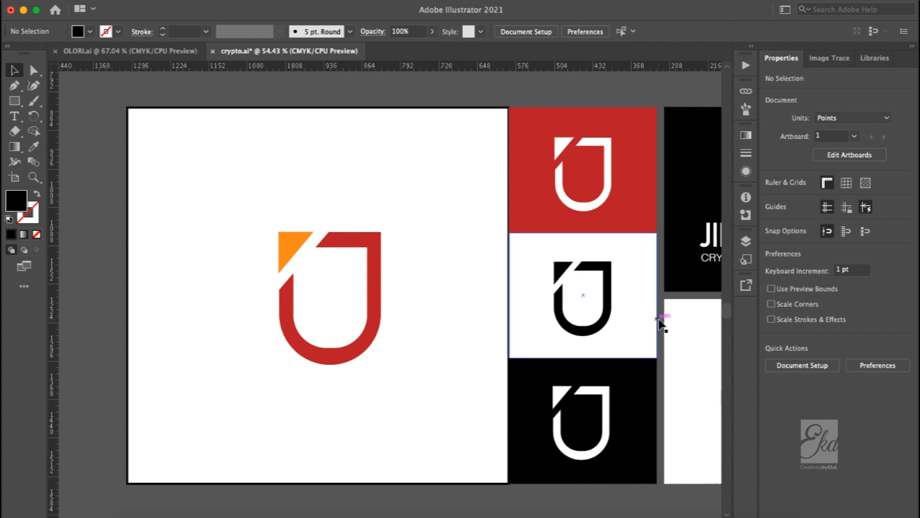
{"action": "scroll", "coordinate": [660, 323], "scroll_direction": "right", "scroll_amount": 5}
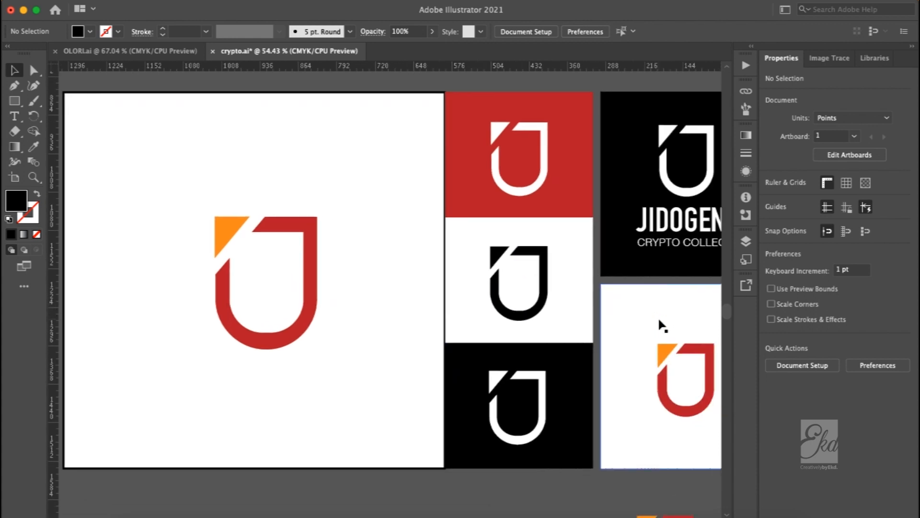
Step: Inspect the white stacked JIDOGENI CRYPTO COLLEGE logo on the black panel, including its lettering
{"action": "scroll", "coordinate": [660, 324], "scroll_direction": "up", "scroll_amount": 3}
{"action": "scroll", "coordinate": [673, 254], "scroll_direction": "up", "scroll_amount": 6}
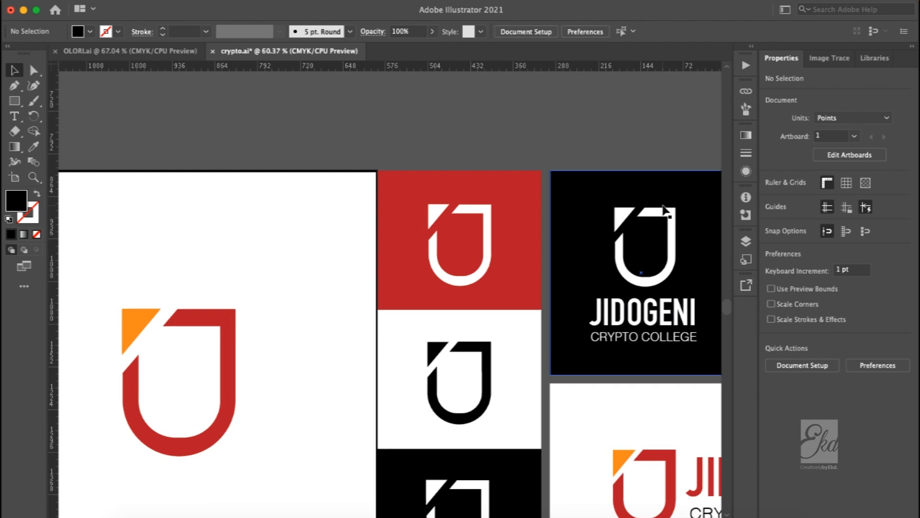
{"action": "scroll", "coordinate": [664, 211], "scroll_direction": "right", "scroll_amount": 5}
{"action": "scroll", "coordinate": [664, 211], "scroll_direction": "down", "scroll_amount": 4}
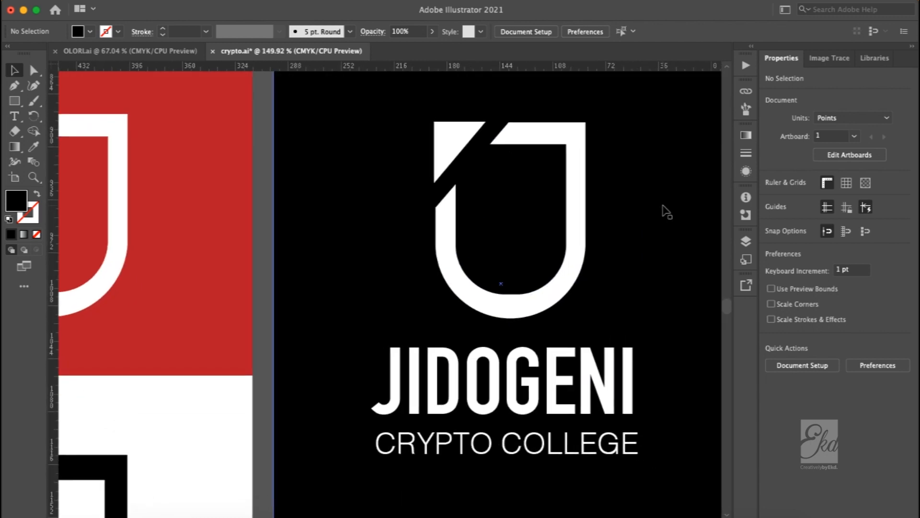
{"action": "scroll", "coordinate": [664, 223], "scroll_direction": "down", "scroll_amount": 1}
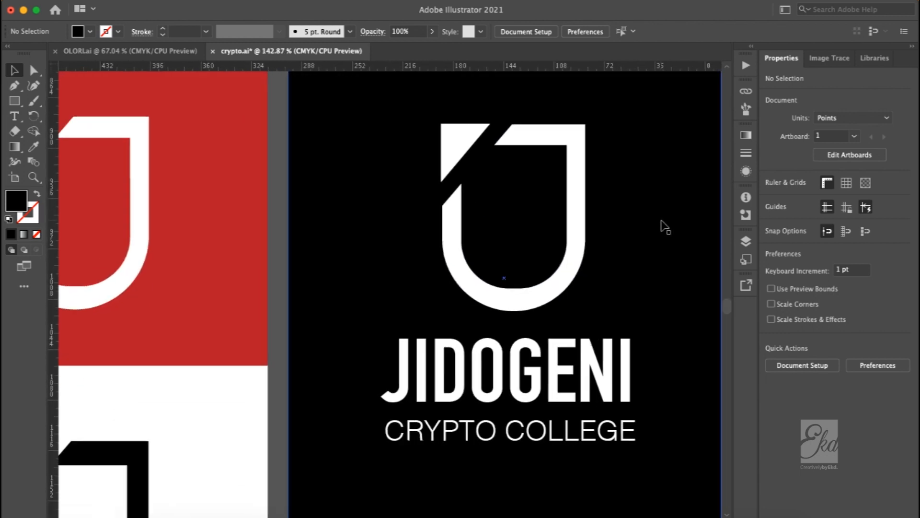
{"action": "scroll", "coordinate": [664, 225], "scroll_direction": "right", "scroll_amount": 5}
{"action": "scroll", "coordinate": [664, 228], "scroll_direction": "down", "scroll_amount": 1}
{"action": "scroll", "coordinate": [553, 262], "scroll_direction": "left", "scroll_amount": 2}
{"action": "scroll", "coordinate": [554, 263], "scroll_direction": "down", "scroll_amount": 2}
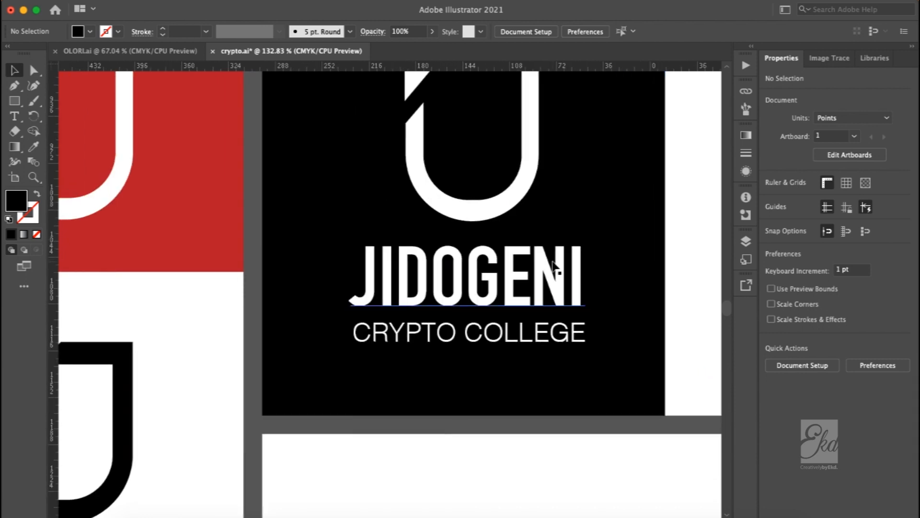
Step: Examine the full-color stacked JIDOGENI CRYPTO COLLEGE logo on the white panel and compare it with the black version
{"action": "scroll", "coordinate": [553, 262], "scroll_direction": "up", "scroll_amount": 1}
{"action": "scroll", "coordinate": [554, 263], "scroll_direction": "right", "scroll_amount": 5}
{"action": "scroll", "coordinate": [554, 263], "scroll_direction": "up", "scroll_amount": 2}
{"action": "scroll", "coordinate": [552, 263], "scroll_direction": "right", "scroll_amount": 2}
{"action": "scroll", "coordinate": [552, 264], "scroll_direction": "down", "scroll_amount": 1}
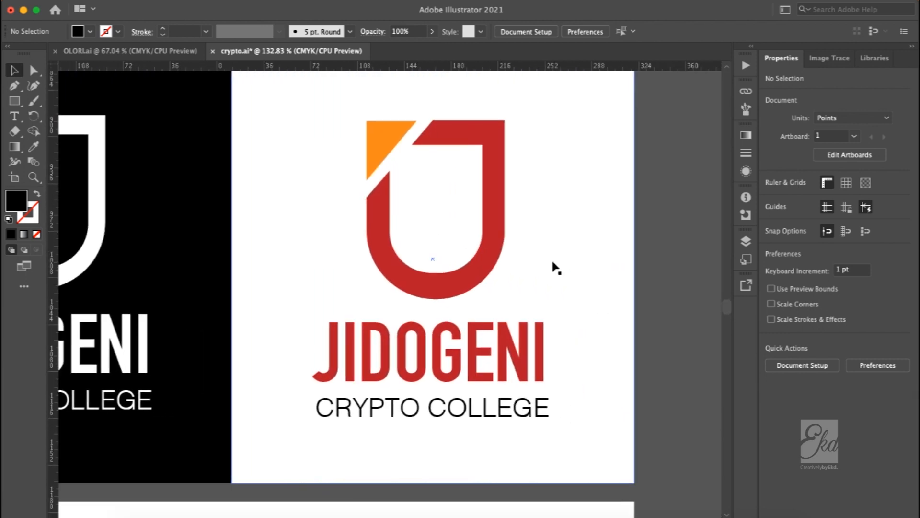
{"action": "scroll", "coordinate": [551, 264], "scroll_direction": "left", "scroll_amount": 2}
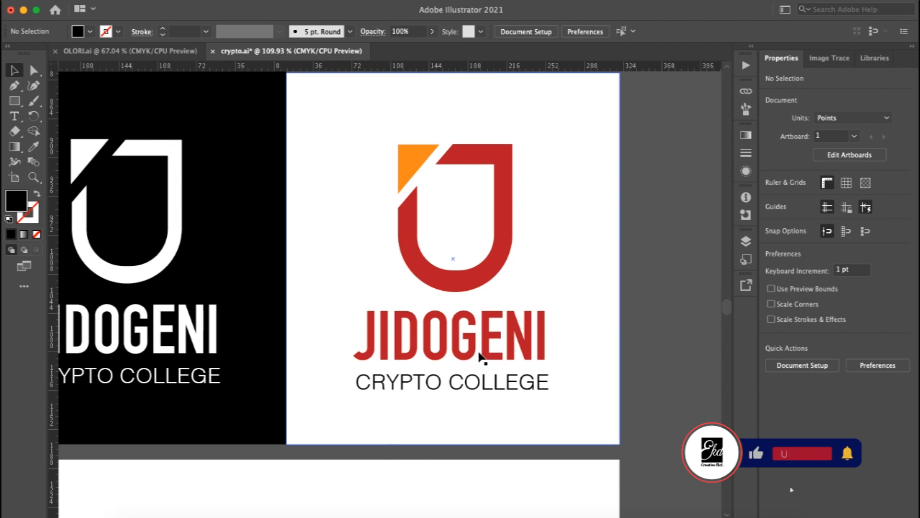
{"action": "scroll", "coordinate": [468, 364], "scroll_direction": "down", "scroll_amount": 2}
{"action": "scroll", "coordinate": [469, 364], "scroll_direction": "left", "scroll_amount": 2}
{"action": "scroll", "coordinate": [470, 362], "scroll_direction": "up", "scroll_amount": 2}
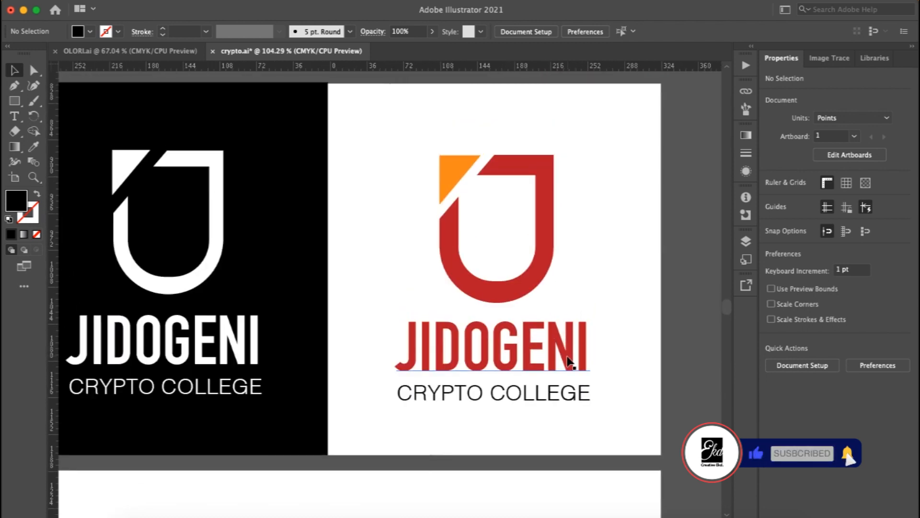
Step: Isolate the nested group of the horizontal logo and nudge the CRYPTO COLLEGE text up closer to the JIDOGENI lettering
{"action": "scroll", "coordinate": [569, 359], "scroll_direction": "down", "scroll_amount": 2}
{"action": "scroll", "coordinate": [569, 364], "scroll_direction": "down", "scroll_amount": 3}
{"action": "scroll", "coordinate": [481, 356], "scroll_direction": "down", "scroll_amount": 3}
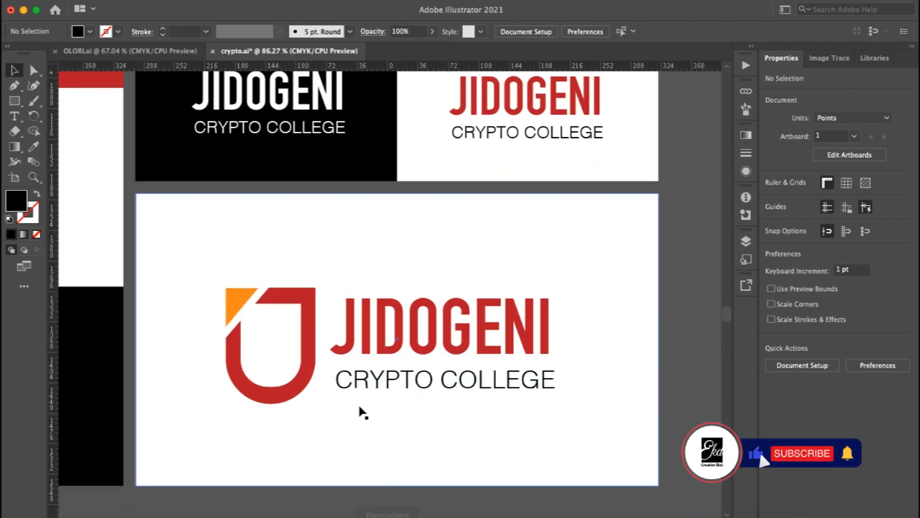
{"action": "left_click", "coordinate": [366, 386]}
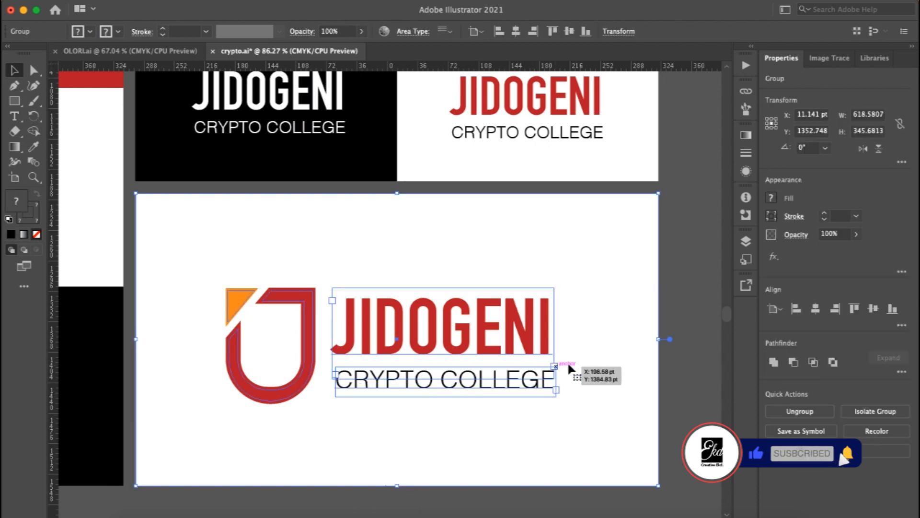
{"action": "double_click", "coordinate": [487, 336]}
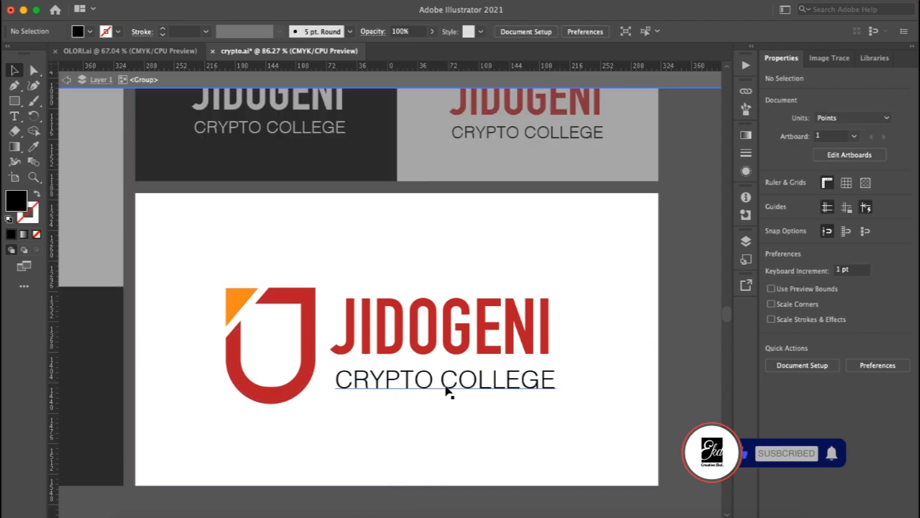
{"action": "left_click", "coordinate": [448, 387]}
{"action": "double_click", "coordinate": [474, 383]}
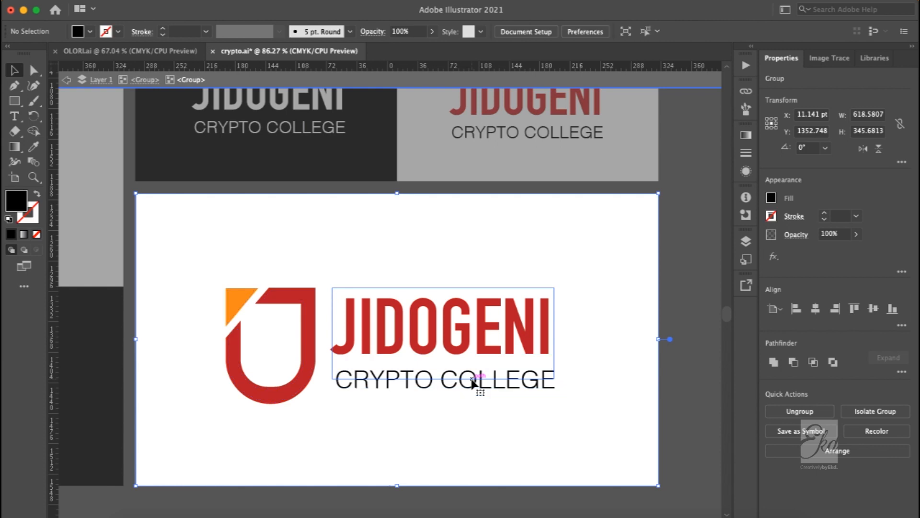
{"action": "left_click", "coordinate": [515, 382]}
{"action": "key", "text": "Up"}
{"action": "key", "text": "Up"}
{"action": "key", "text": "Up"}
{"action": "key", "text": "Up"}
{"action": "key", "text": "Up"}
{"action": "key", "text": "Up"}
{"action": "key", "text": "Up"}
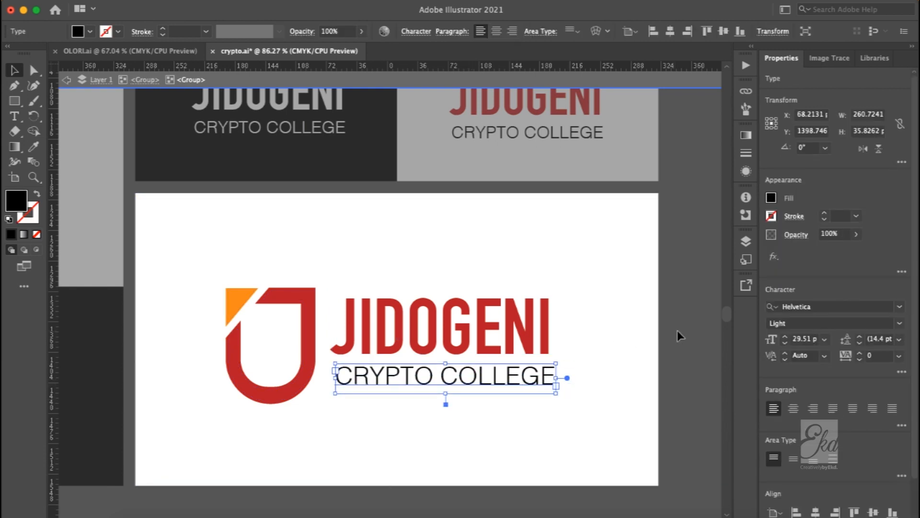
{"action": "left_click", "coordinate": [671, 332]}
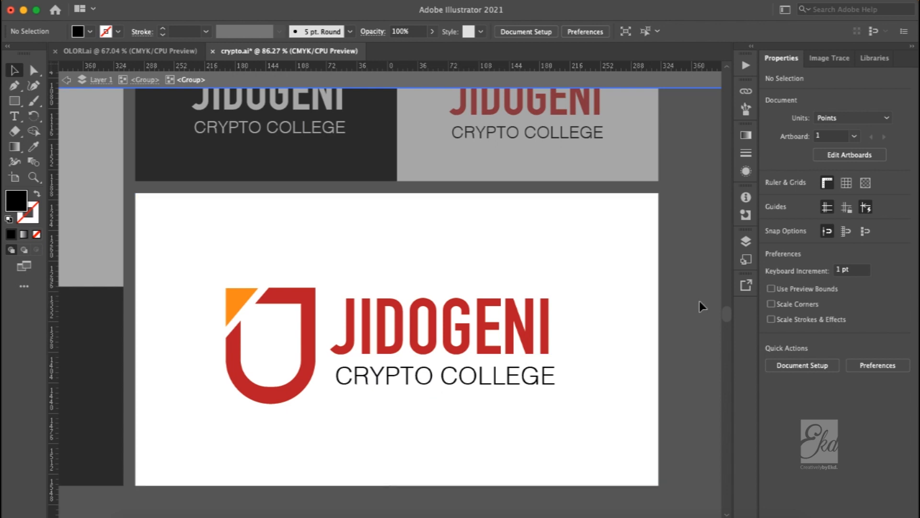
{"action": "double_click", "coordinate": [689, 266]}
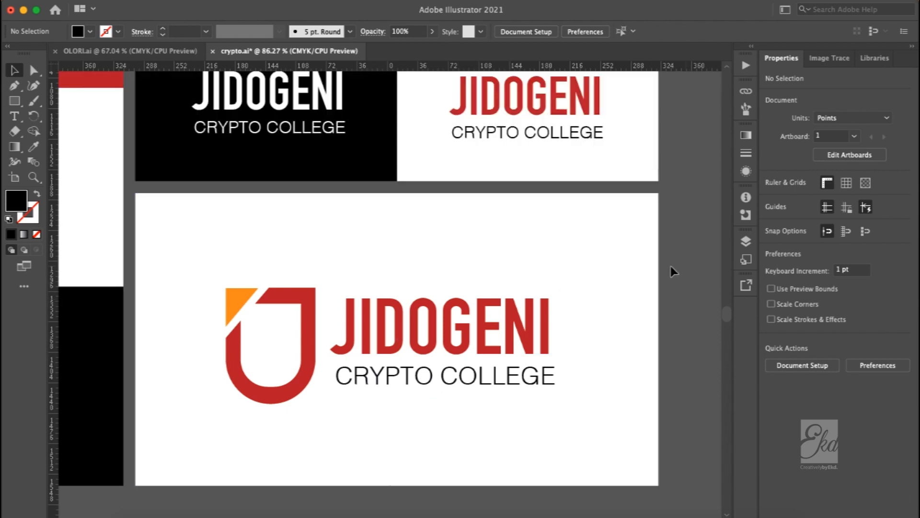
{"action": "scroll", "coordinate": [628, 276], "scroll_direction": "up", "scroll_amount": 2}
{"action": "scroll", "coordinate": [628, 275], "scroll_direction": "right", "scroll_amount": 1}
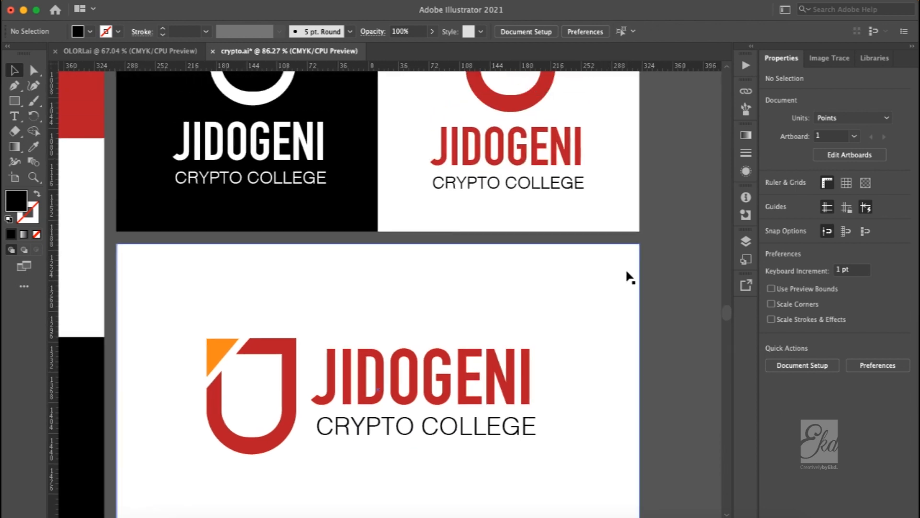
{"action": "left_click", "coordinate": [293, 357]}
{"action": "double_click", "coordinate": [296, 363]}
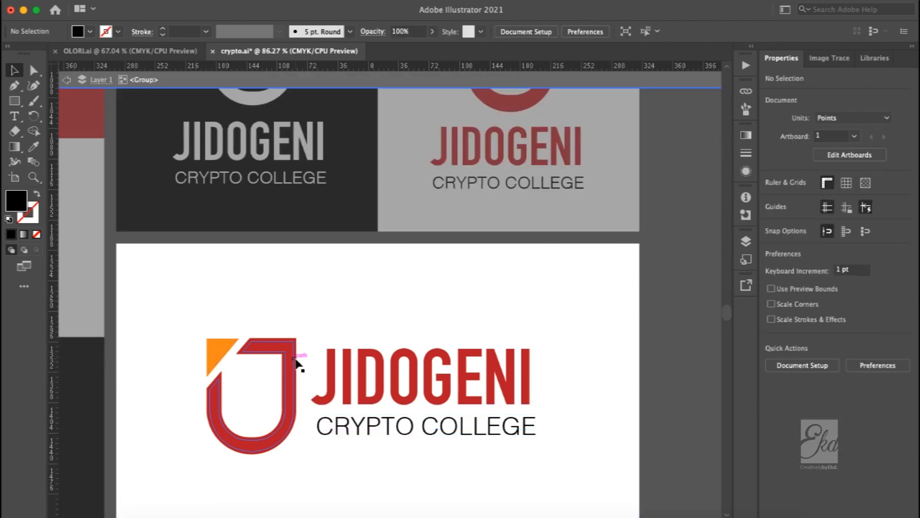
{"action": "double_click", "coordinate": [298, 362]}
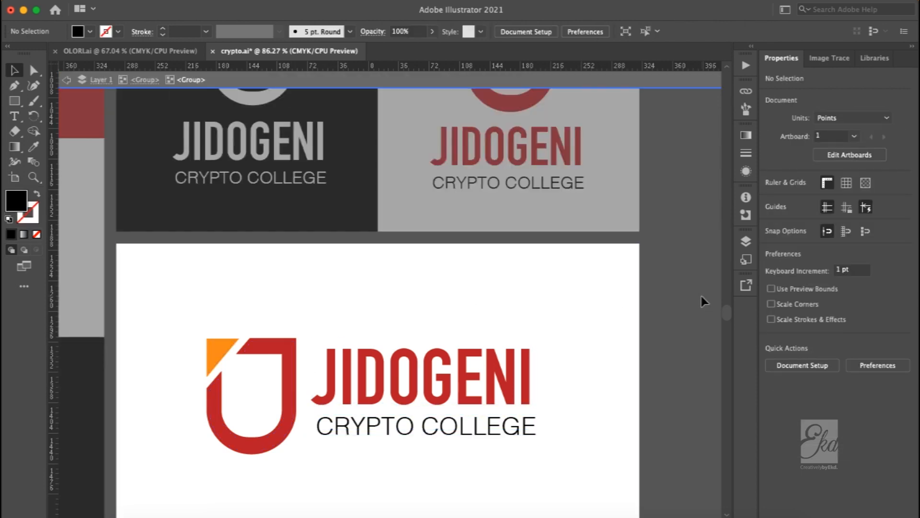
{"action": "double_click", "coordinate": [663, 318]}
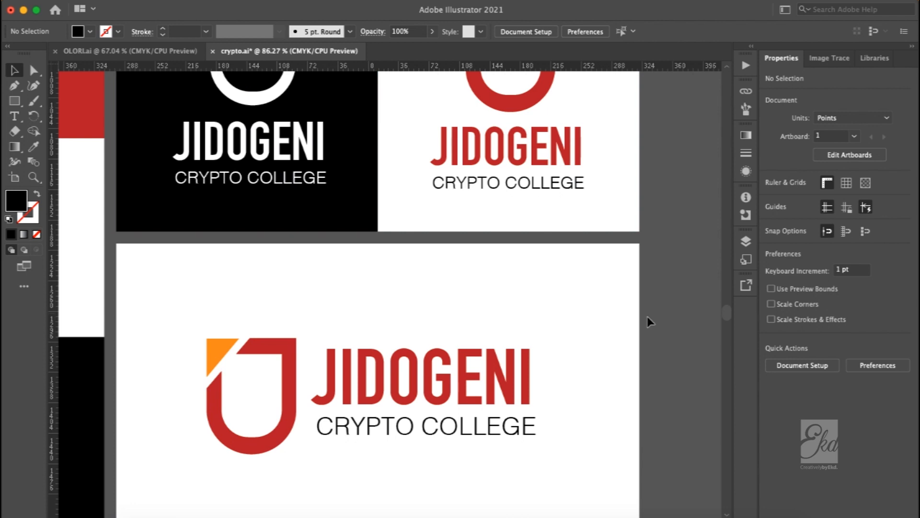
Step: Draw a rectangle about 153 by 203 pt on the empty canvas beside the horizontal logo
{"action": "scroll", "coordinate": [699, 320], "scroll_direction": "right", "scroll_amount": 2}
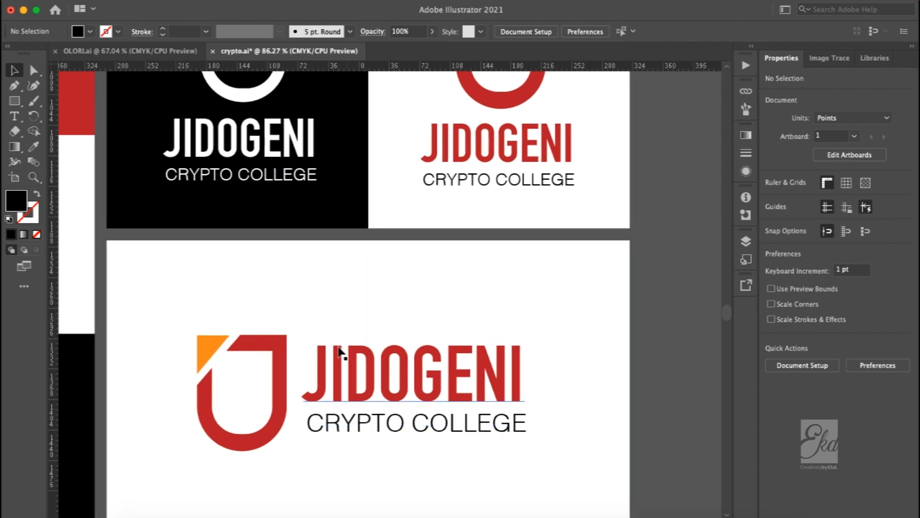
{"action": "scroll", "coordinate": [460, 291], "scroll_direction": "right", "scroll_amount": 10}
{"action": "scroll", "coordinate": [459, 292], "scroll_direction": "down", "scroll_amount": 3}
{"action": "scroll", "coordinate": [461, 292], "scroll_direction": "down", "scroll_amount": 5}
{"action": "scroll", "coordinate": [462, 293], "scroll_direction": "right", "scroll_amount": 4}
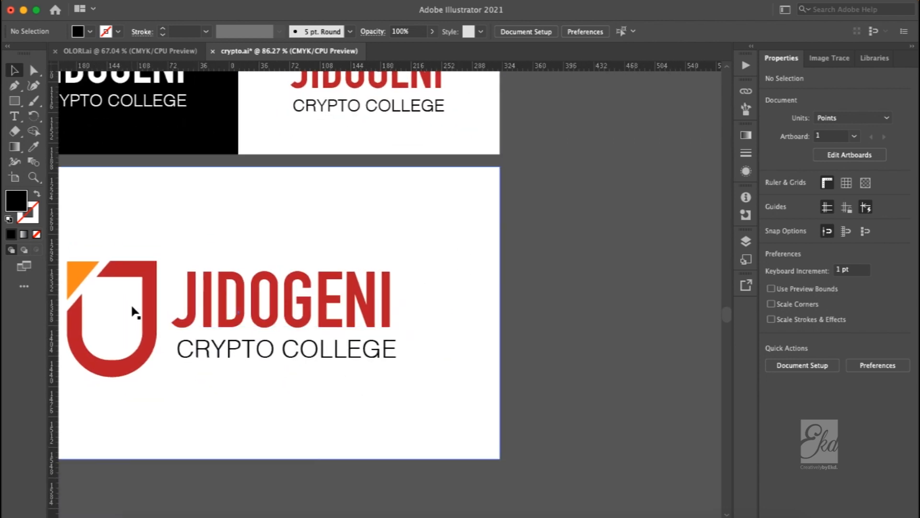
{"action": "left_click", "coordinate": [15, 100]}
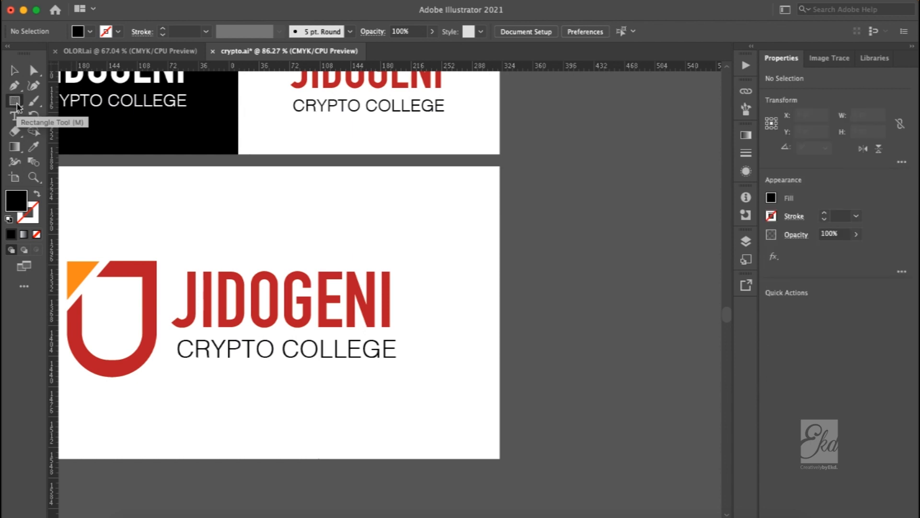
{"action": "left_click", "coordinate": [13, 101]}
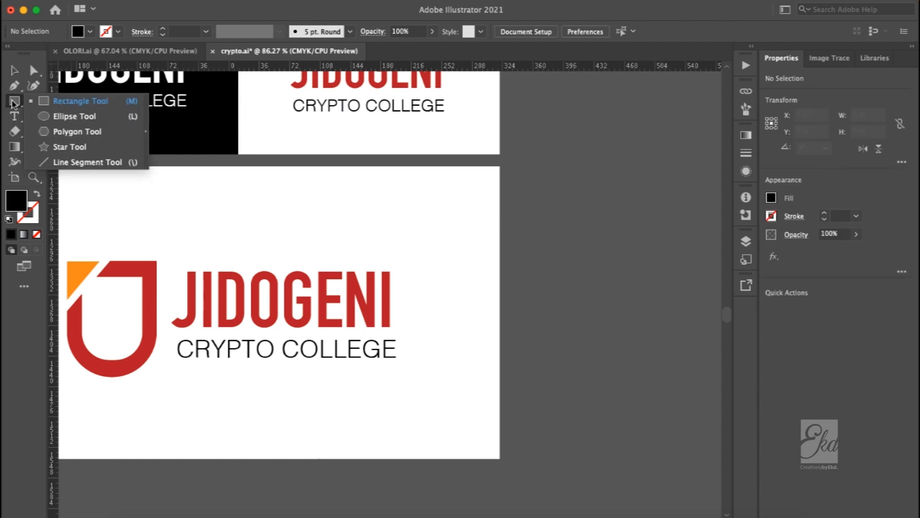
{"action": "left_click", "coordinate": [58, 102]}
{"action": "left_click_drag", "start_coordinate": [526, 141], "coordinate": [655, 312]}
Step: Remove the black fill from the new rectangle
{"action": "left_click", "coordinate": [771, 216]}
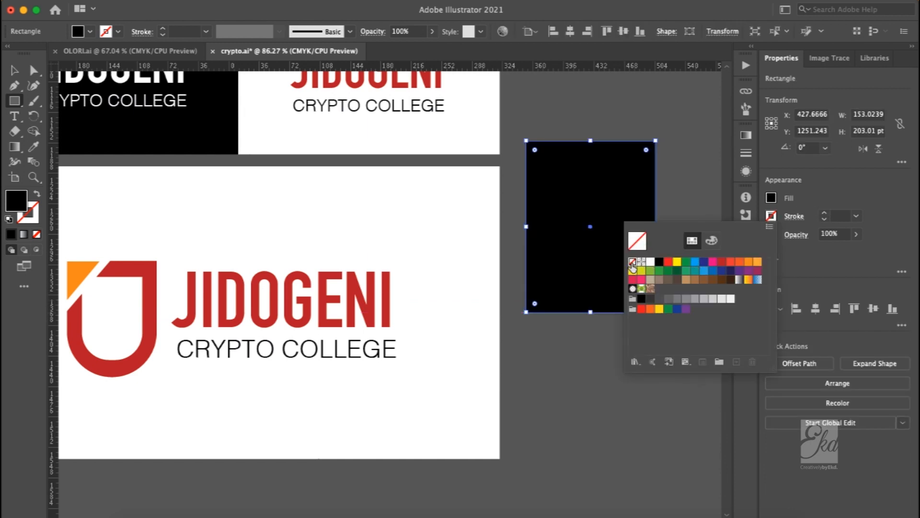
{"action": "left_click", "coordinate": [772, 199]}
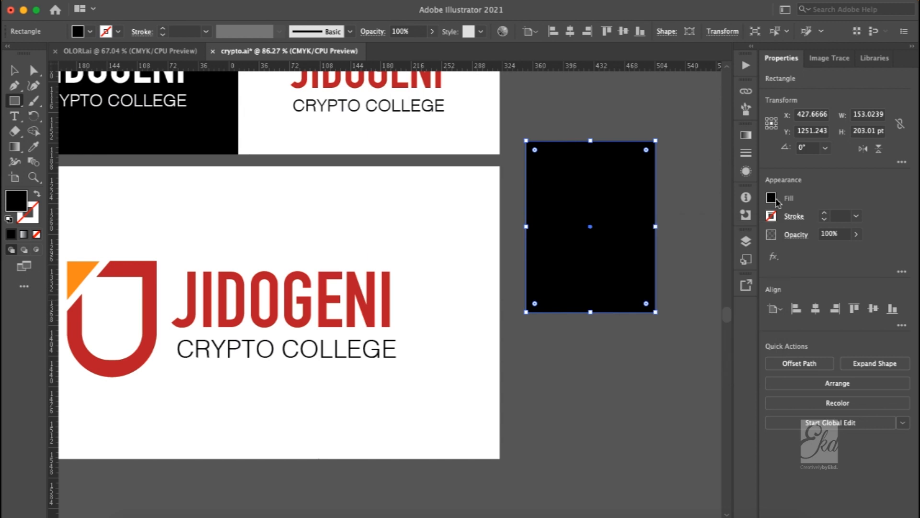
{"action": "left_click", "coordinate": [771, 199]}
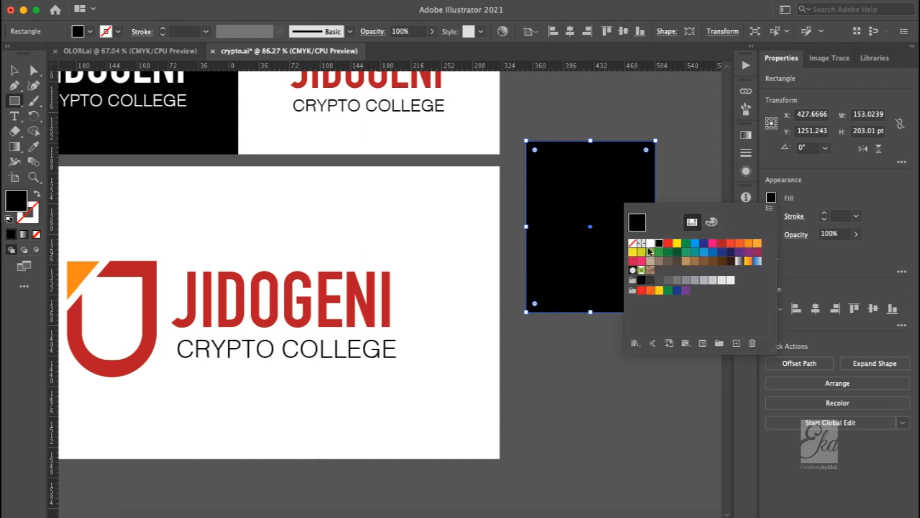
{"action": "left_click", "coordinate": [632, 243]}
{"action": "left_click", "coordinate": [856, 190]}
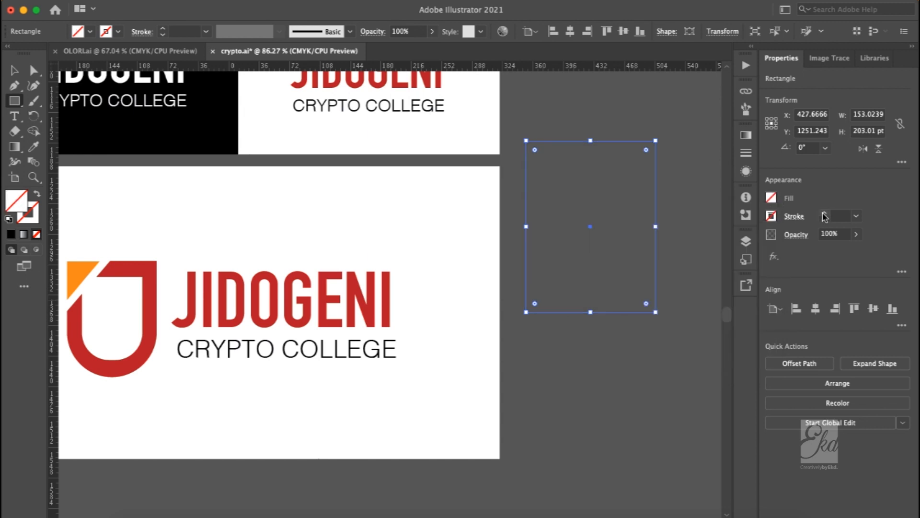
Step: Give the rectangle a 22 pt white stroke
{"action": "left_click", "coordinate": [825, 215]}
{"action": "left_click", "coordinate": [824, 215]}
{"action": "left_click", "coordinate": [824, 214]}
{"action": "left_click", "coordinate": [824, 215]}
{"action": "left_click", "coordinate": [824, 214]}
{"action": "left_click", "coordinate": [824, 214]}
{"action": "left_click", "coordinate": [824, 214]}
{"action": "left_click", "coordinate": [824, 214]}
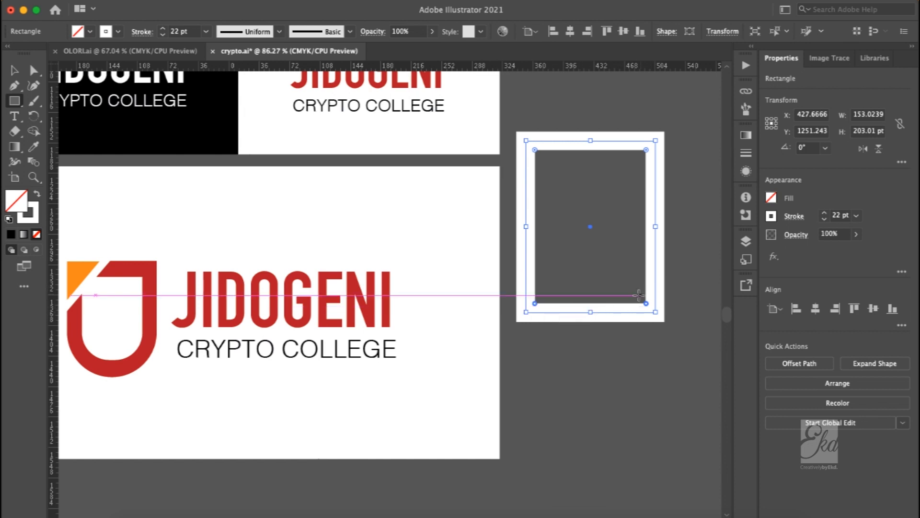
Step: Round the rectangle's two lower corners fully to form a U-shaped shield outline, and deselect it
{"action": "left_click_drag", "start_coordinate": [647, 301], "coordinate": [632, 185]}
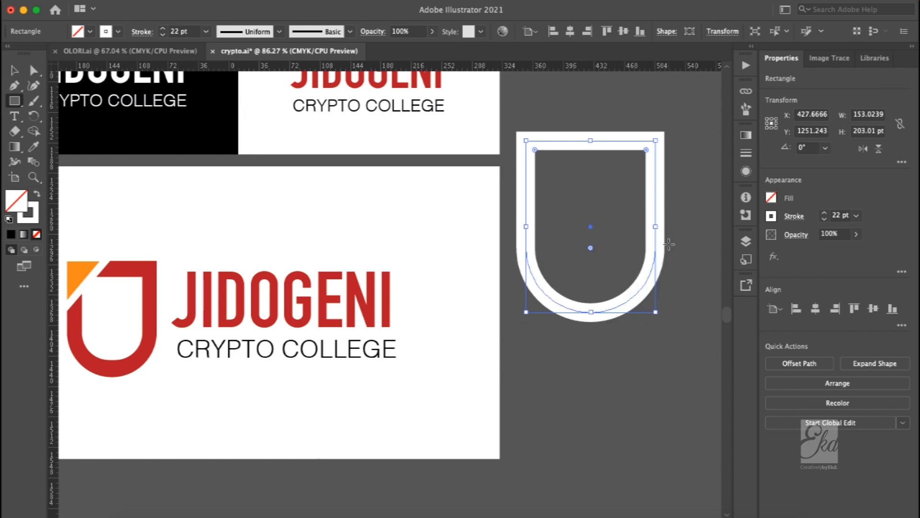
{"action": "left_click", "coordinate": [15, 70]}
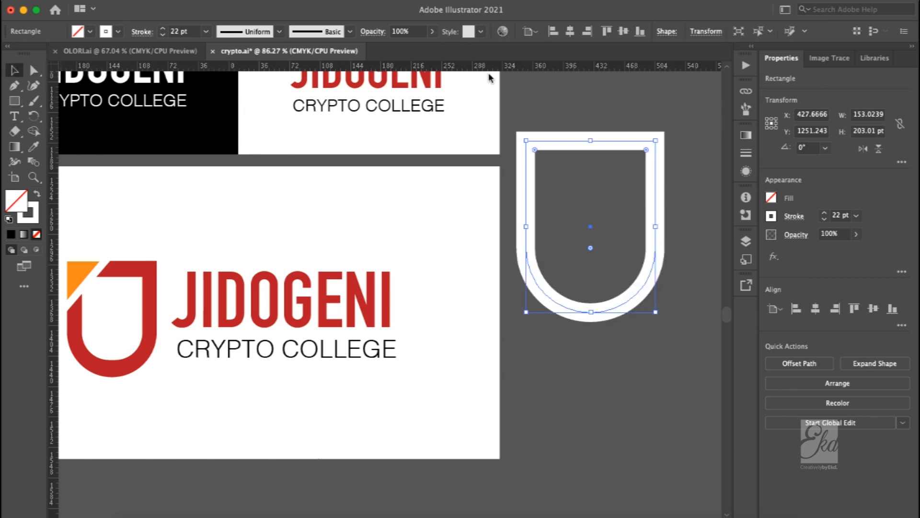
{"action": "left_click", "coordinate": [603, 102]}
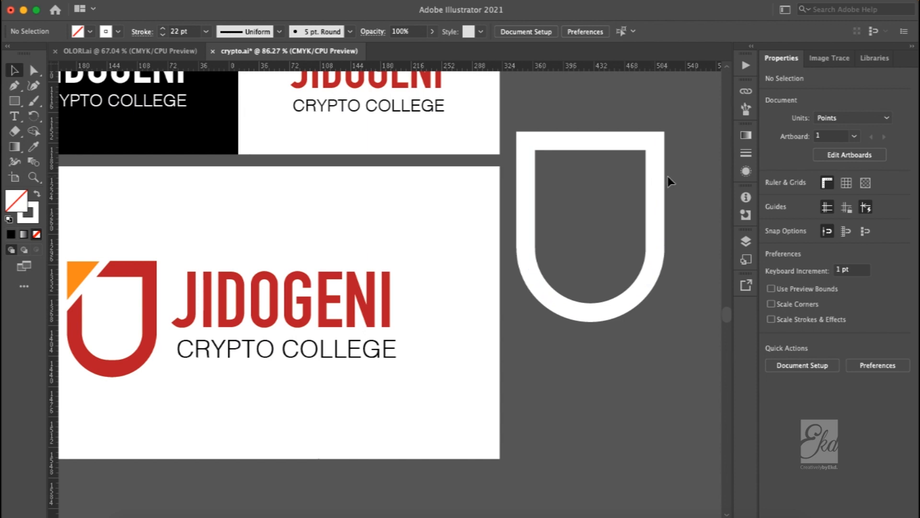
Step: Delete the U-shaped demonstration outline beside the horizontal logo
{"action": "left_click", "coordinate": [654, 180]}
{"action": "left_click", "coordinate": [692, 198]}
{"action": "left_click", "coordinate": [633, 141]}
{"action": "key", "text": "Delete"}
{"action": "scroll", "coordinate": [657, 165], "scroll_direction": "up", "scroll_amount": 2}
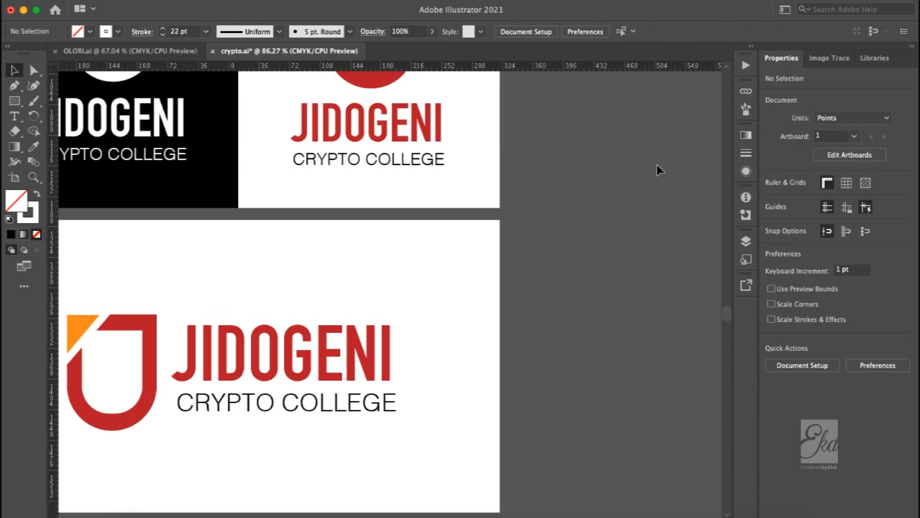
Step: Search the canvas beyond the logo panels for the earlier JCC hexagon logo concept
{"action": "scroll", "coordinate": [657, 165], "scroll_direction": "up", "scroll_amount": 7}
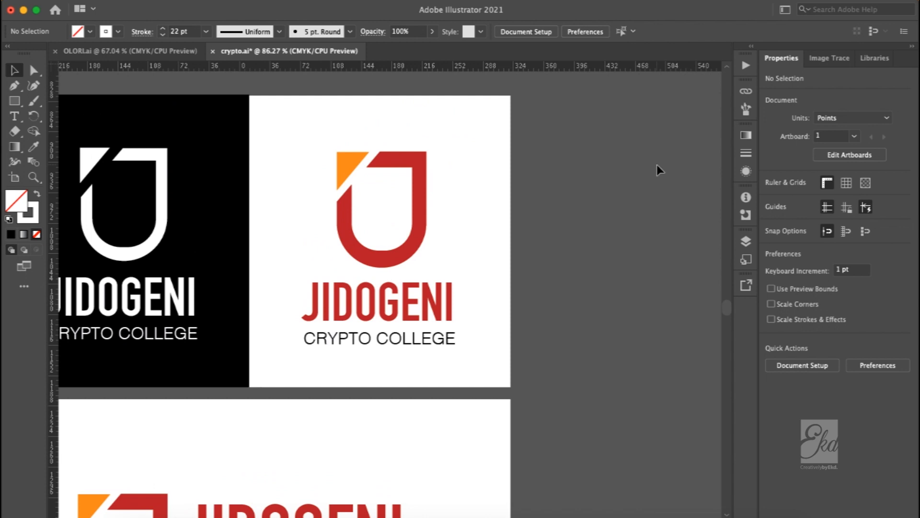
{"action": "scroll", "coordinate": [657, 165], "scroll_direction": "down", "scroll_amount": 2, "text": "alt"}
{"action": "scroll", "coordinate": [657, 165], "scroll_direction": "down", "scroll_amount": 4}
{"action": "scroll", "coordinate": [656, 165], "scroll_direction": "left", "scroll_amount": 6}
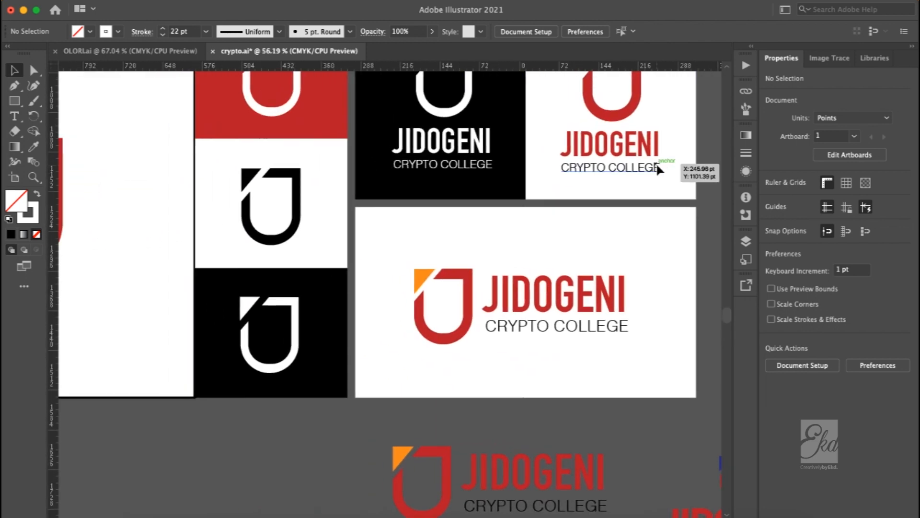
{"action": "scroll", "coordinate": [657, 165], "scroll_direction": "down", "scroll_amount": 12}
{"action": "scroll", "coordinate": [657, 165], "scroll_direction": "left", "scroll_amount": 8}
{"action": "scroll", "coordinate": [663, 159], "scroll_direction": "down", "scroll_amount": 10}
{"action": "scroll", "coordinate": [663, 159], "scroll_direction": "right", "scroll_amount": 4}
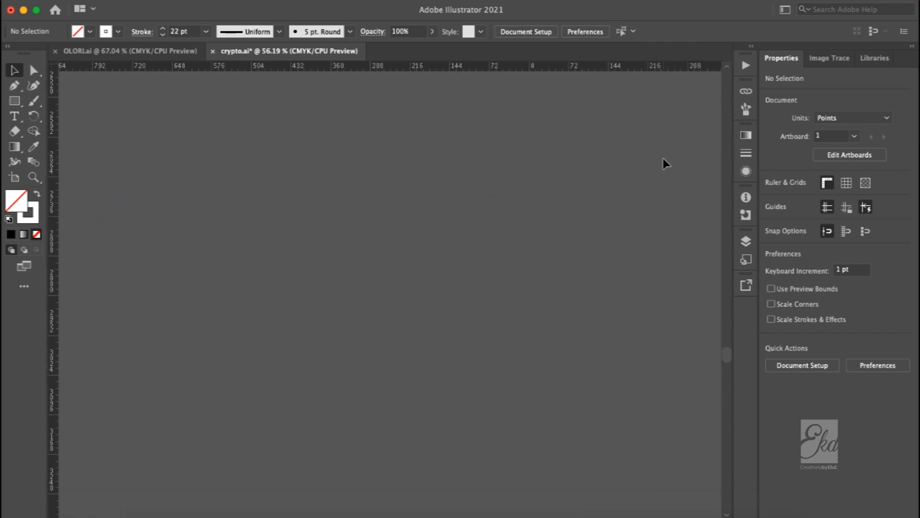
{"action": "scroll", "coordinate": [663, 163], "scroll_direction": "up", "scroll_amount": 3}
{"action": "scroll", "coordinate": [663, 163], "scroll_direction": "right", "scroll_amount": 15}
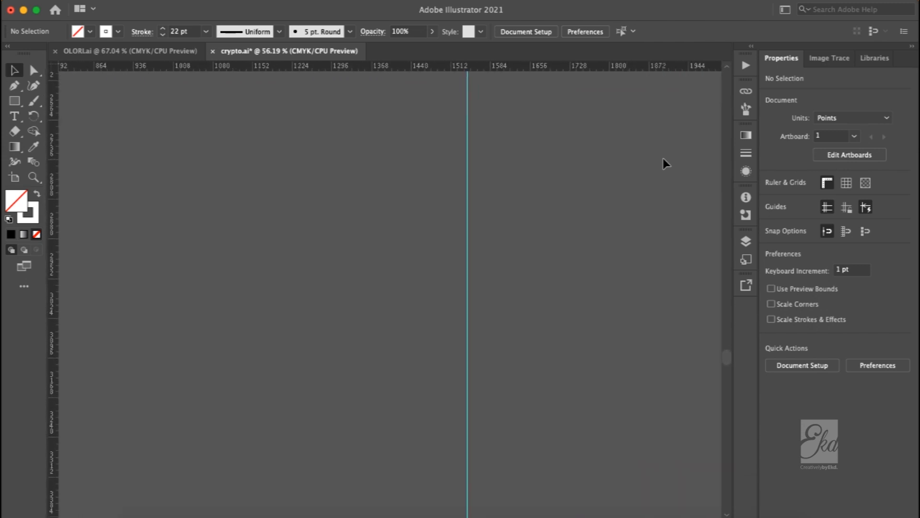
{"action": "scroll", "coordinate": [663, 159], "scroll_direction": "down", "scroll_amount": 4}
{"action": "scroll", "coordinate": [663, 158], "scroll_direction": "left", "scroll_amount": 2}
{"action": "scroll", "coordinate": [665, 277], "scroll_direction": "left", "scroll_amount": 8}
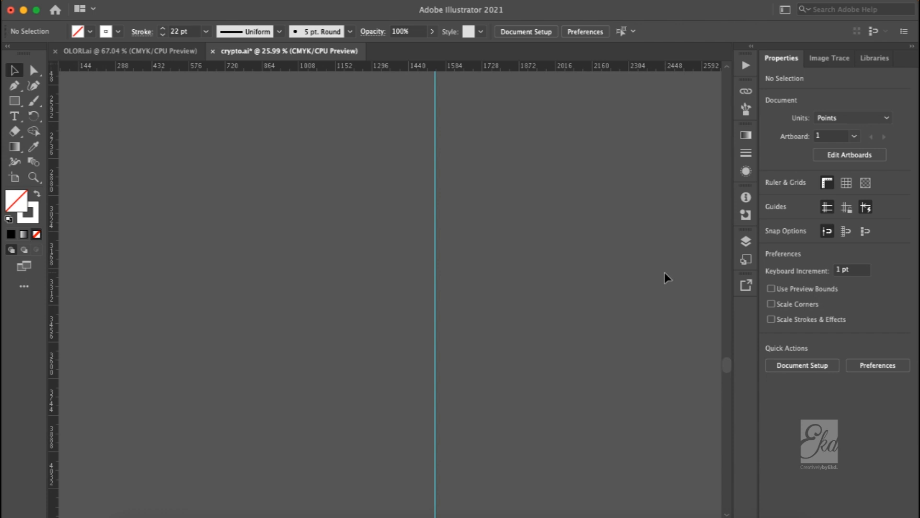
{"action": "scroll", "coordinate": [666, 277], "scroll_direction": "up", "scroll_amount": 3}
{"action": "scroll", "coordinate": [665, 277], "scroll_direction": "down", "scroll_amount": 3}
{"action": "scroll", "coordinate": [665, 277], "scroll_direction": "left", "scroll_amount": 10}
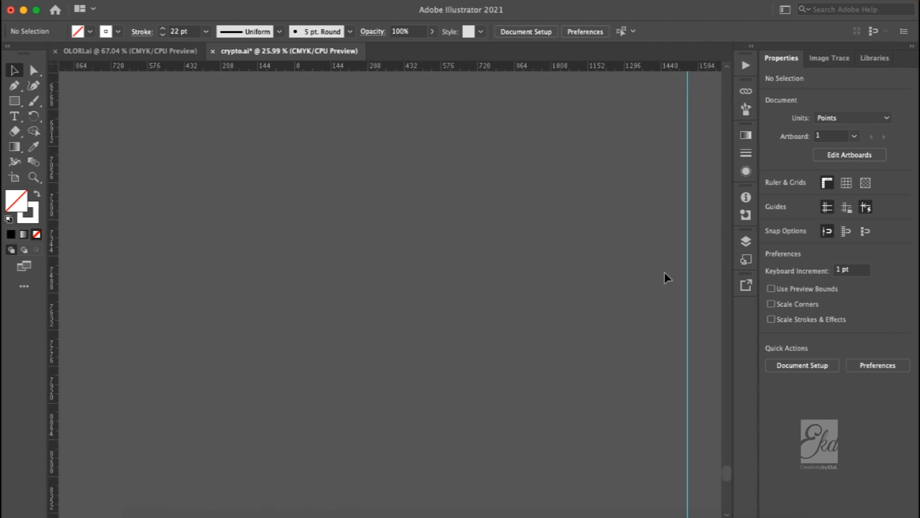
{"action": "scroll", "coordinate": [665, 277], "scroll_direction": "down", "scroll_amount": 3}
{"action": "scroll", "coordinate": [664, 277], "scroll_direction": "up", "scroll_amount": 2}
{"action": "scroll", "coordinate": [665, 277], "scroll_direction": "down", "scroll_amount": 5}
{"action": "scroll", "coordinate": [665, 277], "scroll_direction": "up", "scroll_amount": 10}
{"action": "scroll", "coordinate": [664, 277], "scroll_direction": "right", "scroll_amount": 6}
{"action": "scroll", "coordinate": [664, 273], "scroll_direction": "right", "scroll_amount": 1}
{"action": "scroll", "coordinate": [664, 272], "scroll_direction": "up", "scroll_amount": 1}
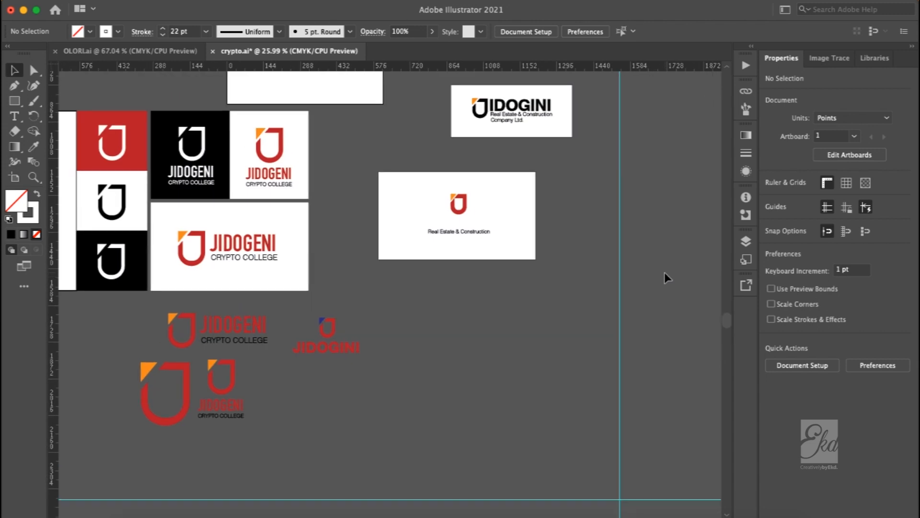
{"action": "scroll", "coordinate": [665, 277], "scroll_direction": "down", "scroll_amount": 5}
{"action": "scroll", "coordinate": [665, 277], "scroll_direction": "right", "scroll_amount": 12}
{"action": "scroll", "coordinate": [664, 277], "scroll_direction": "up", "scroll_amount": 5}
{"action": "scroll", "coordinate": [664, 276], "scroll_direction": "up", "scroll_amount": 2}
{"action": "scroll", "coordinate": [664, 275], "scroll_direction": "down", "scroll_amount": 3}
{"action": "scroll", "coordinate": [454, 317], "scroll_direction": "down", "scroll_amount": 3}
{"action": "scroll", "coordinate": [437, 329], "scroll_direction": "down", "scroll_amount": 5}
{"action": "scroll", "coordinate": [436, 326], "scroll_direction": "left", "scroll_amount": 15}
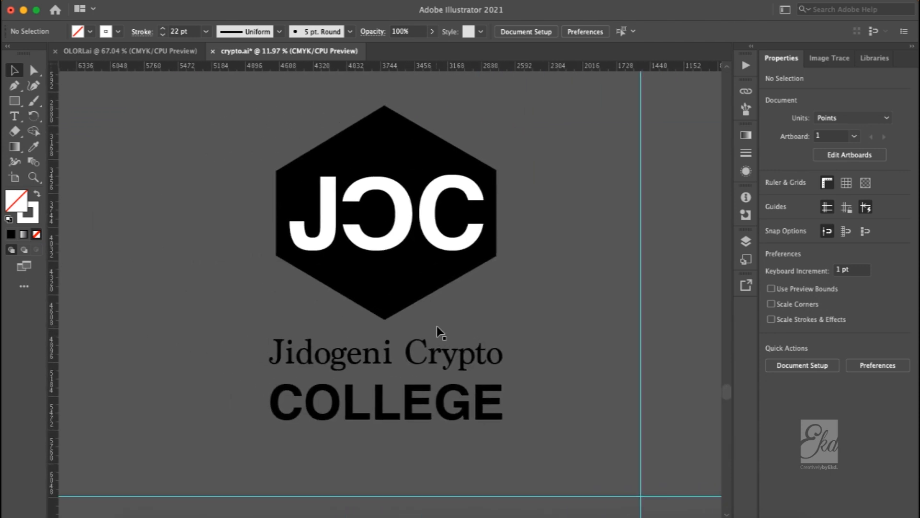
Step: Examine the parts of the hexagon concept: the COLLEGE text, the hexagon and the reversed letter C, then the whole logo
{"action": "left_click", "coordinate": [439, 420]}
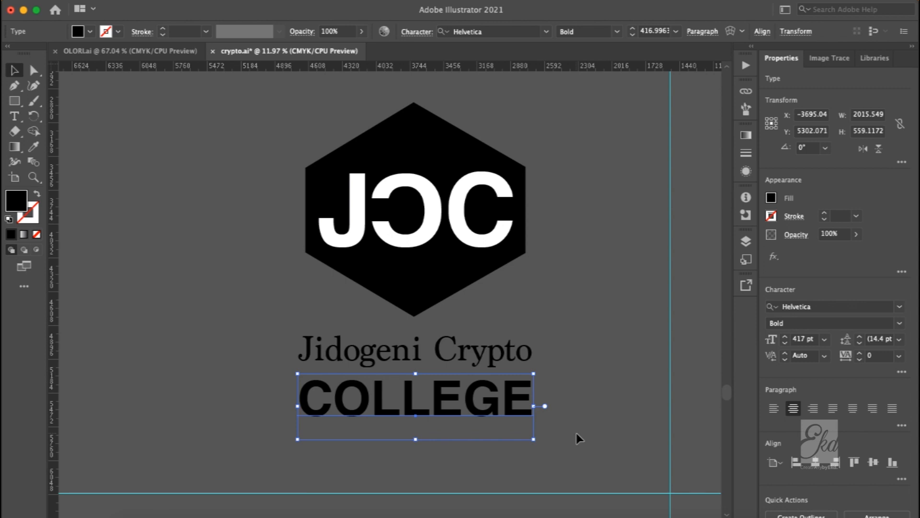
{"action": "left_click", "coordinate": [527, 312]}
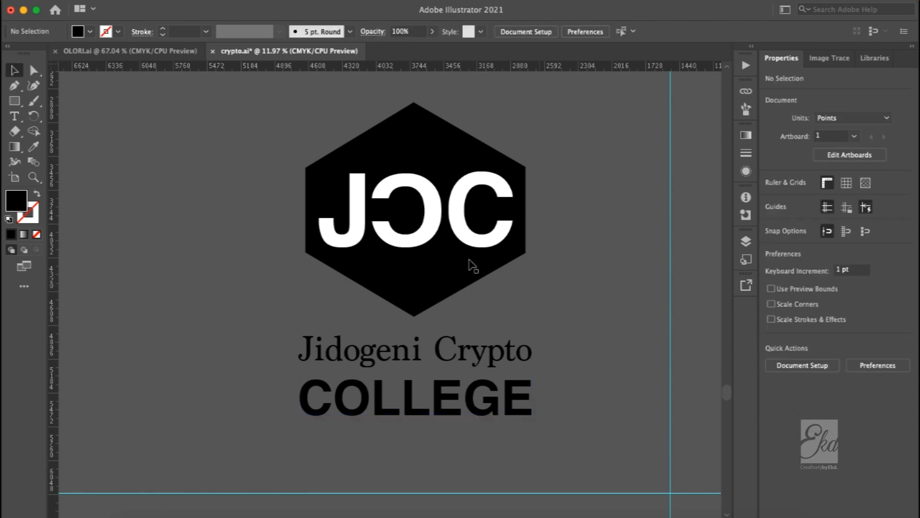
{"action": "left_click", "coordinate": [436, 237]}
{"action": "left_click", "coordinate": [586, 232]}
{"action": "left_click", "coordinate": [419, 130]}
{"action": "left_click", "coordinate": [524, 137]}
{"action": "left_click", "coordinate": [389, 143]}
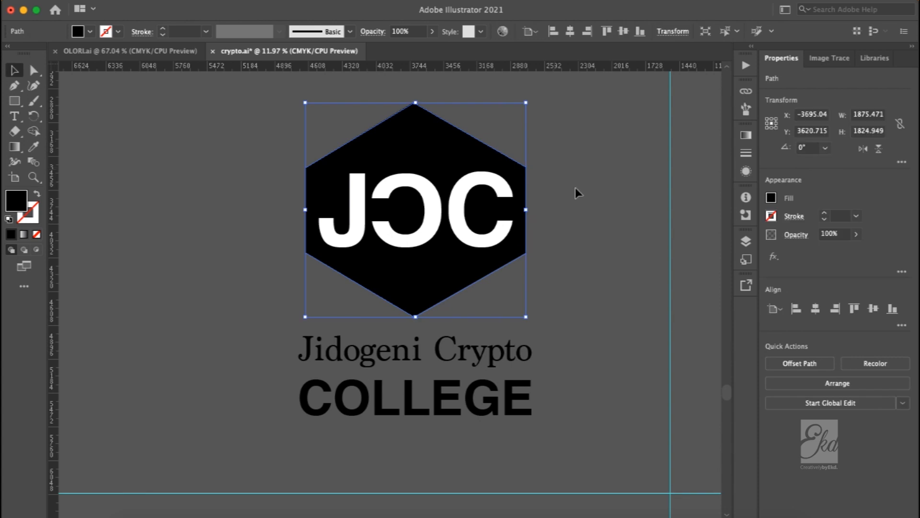
{"action": "left_click", "coordinate": [629, 258]}
{"action": "left_click", "coordinate": [428, 205]}
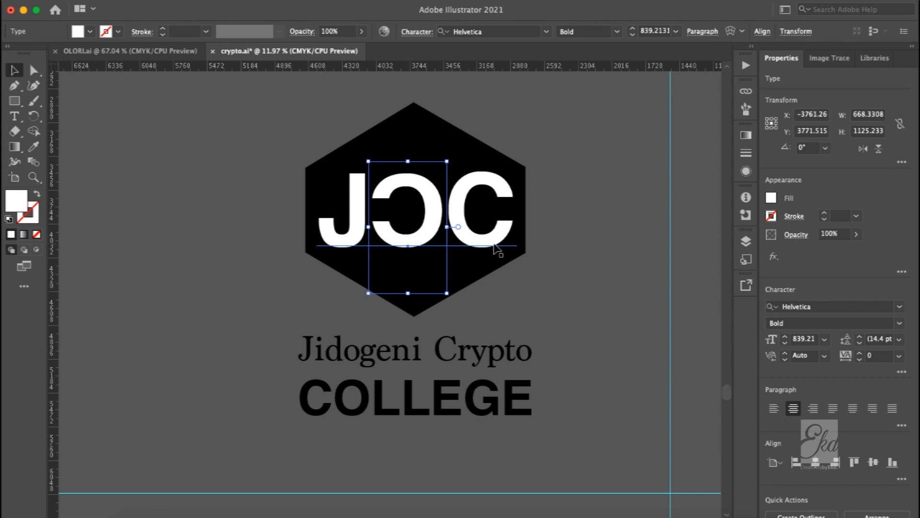
{"action": "left_click_drag", "start_coordinate": [591, 118], "coordinate": [351, 435]}
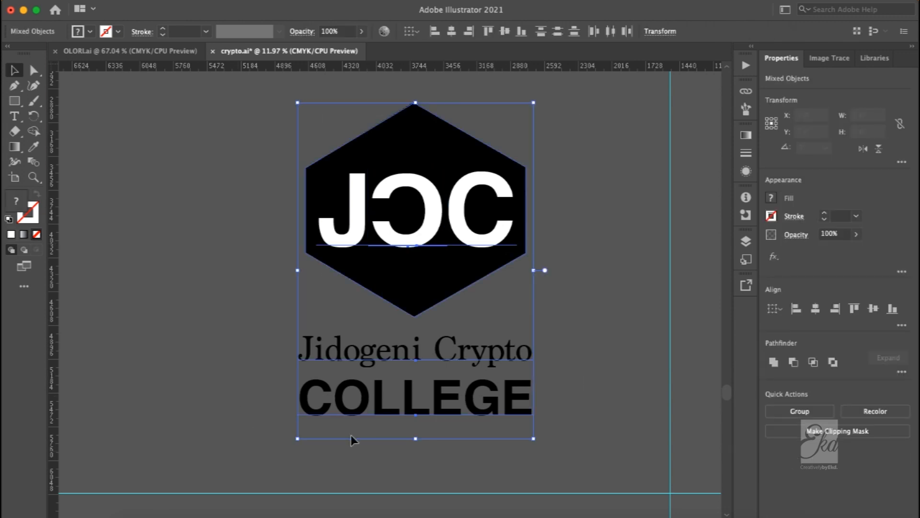
Step: Return to the JIDOGENI CRYPTO COLLEGE presentation panels and review the mark and logo variations together
{"action": "scroll", "coordinate": [545, 208], "scroll_direction": "right", "scroll_amount": 5}
{"action": "scroll", "coordinate": [545, 208], "scroll_direction": "up", "scroll_amount": 3}
{"action": "scroll", "coordinate": [590, 149], "scroll_direction": "up", "scroll_amount": 3}
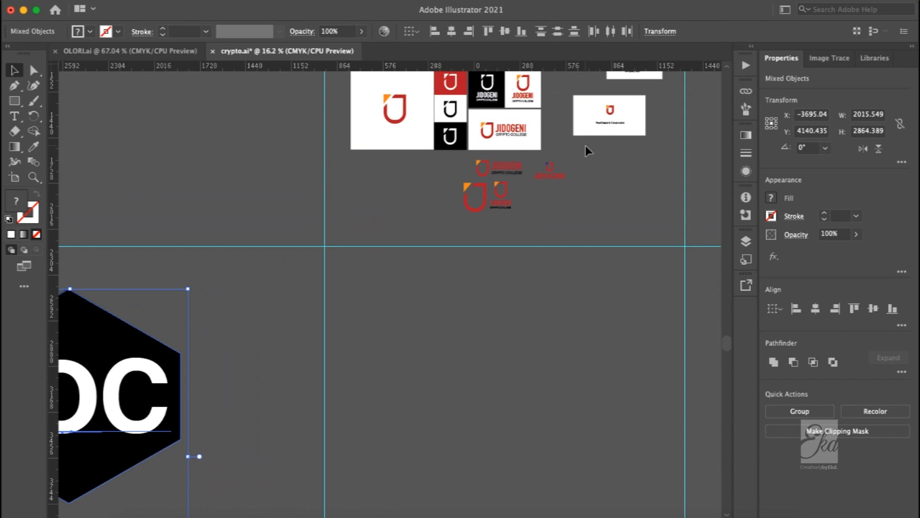
{"action": "scroll", "coordinate": [523, 232], "scroll_direction": "up", "scroll_amount": 5}
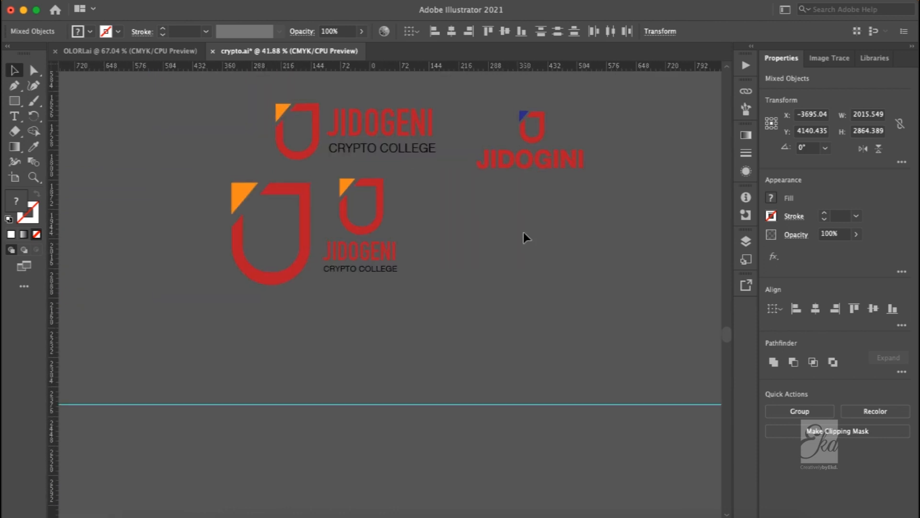
{"action": "scroll", "coordinate": [524, 232], "scroll_direction": "up", "scroll_amount": 10}
{"action": "scroll", "coordinate": [523, 232], "scroll_direction": "left", "scroll_amount": 5}
{"action": "scroll", "coordinate": [523, 235], "scroll_direction": "up", "scroll_amount": 3}
{"action": "scroll", "coordinate": [523, 235], "scroll_direction": "left", "scroll_amount": 5}
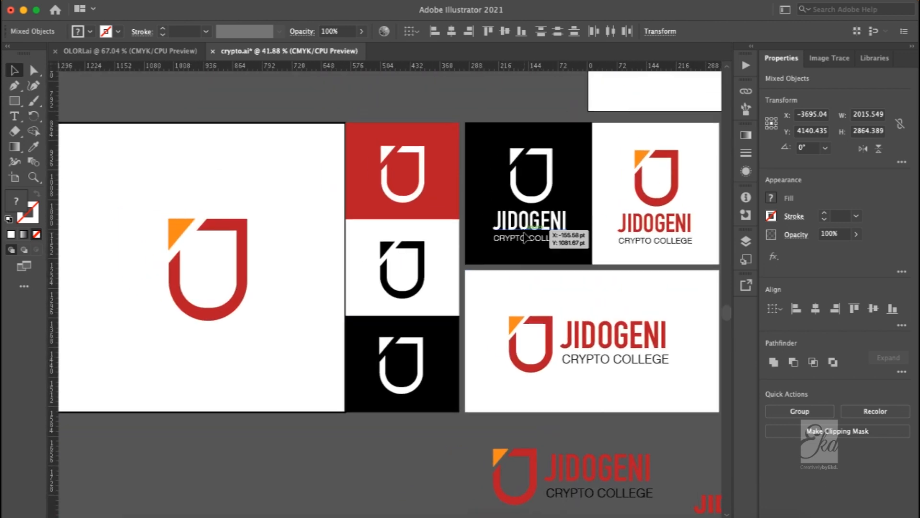
{"action": "scroll", "coordinate": [526, 236], "scroll_direction": "right", "scroll_amount": 2}
{"action": "scroll", "coordinate": [525, 236], "scroll_direction": "up", "scroll_amount": 1}
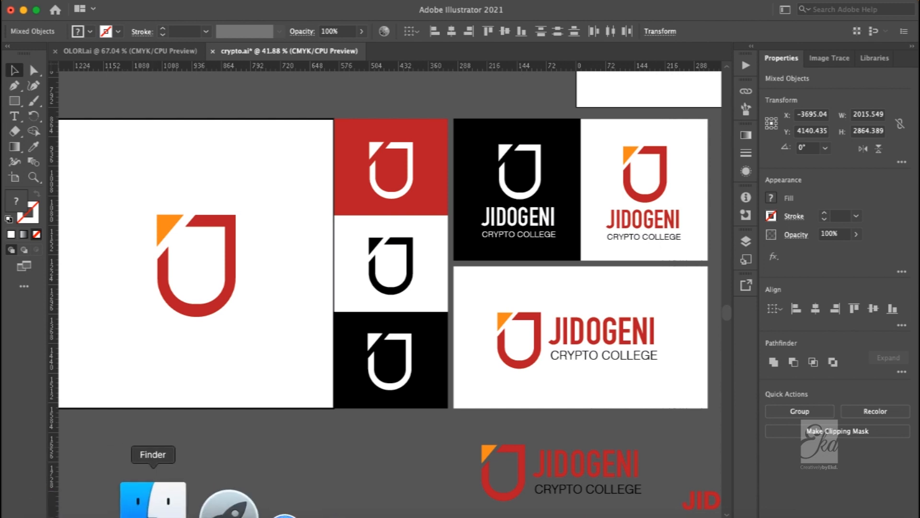
Step: Switch to Finder and open the JIDOGENY CRYPTO folder, its 200ppi folder and the 200ppi folder nested inside
{"action": "left_click", "coordinate": [144, 499]}
{"action": "left_click", "coordinate": [413, 179]}
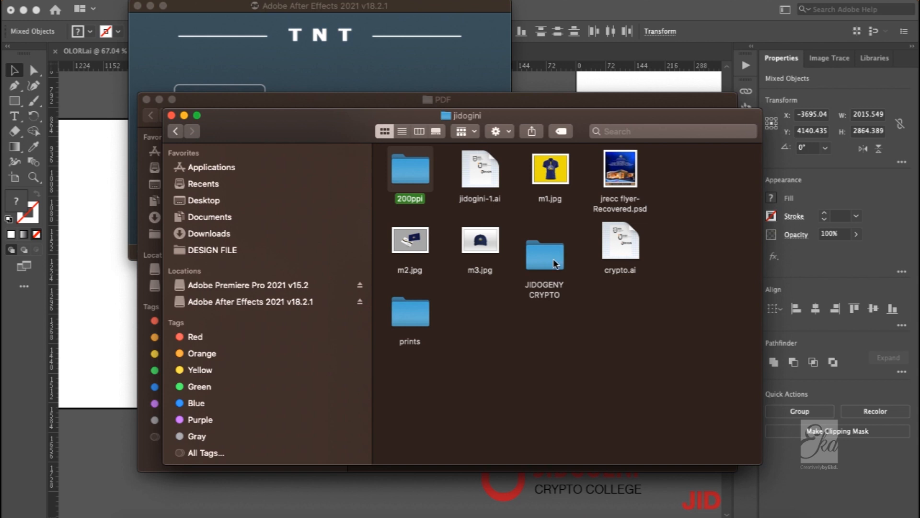
{"action": "double_click", "coordinate": [554, 263]}
{"action": "double_click", "coordinate": [416, 178]}
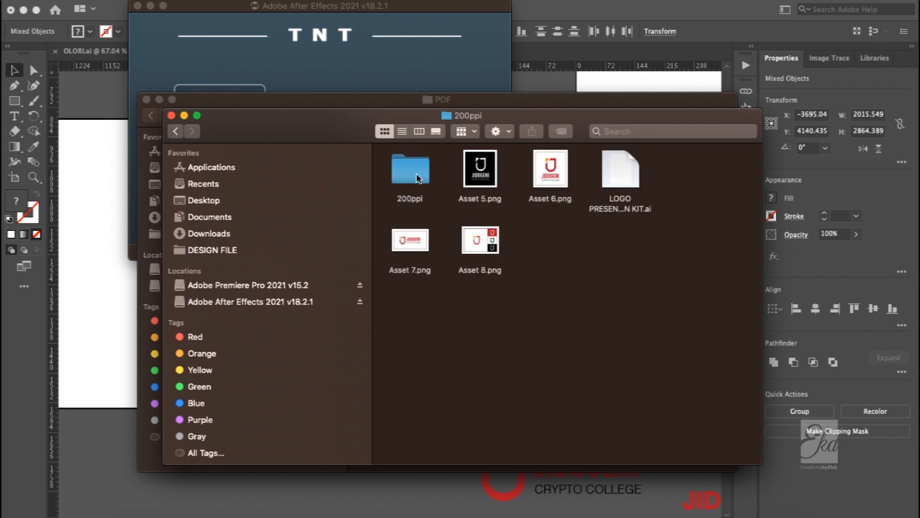
{"action": "double_click", "coordinate": [407, 175]}
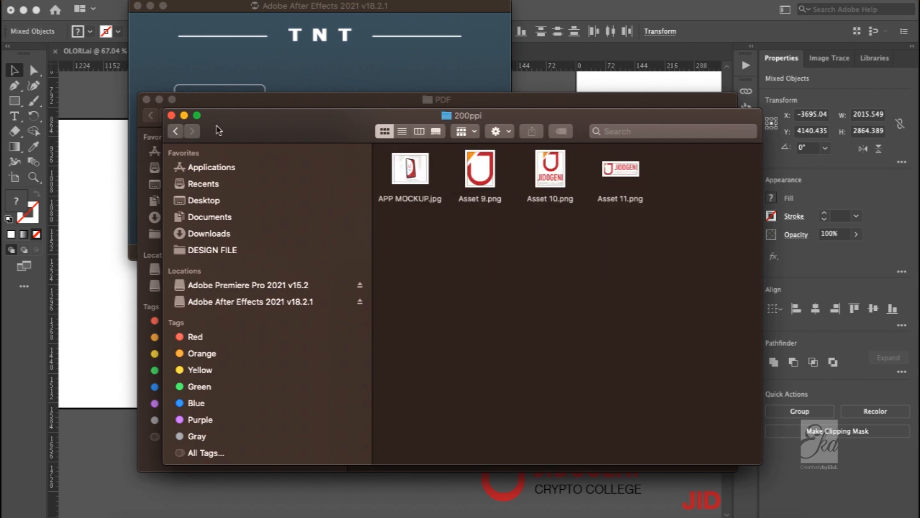
Step: Preview APP MOCKUP.jpg at full screen, close the preview, and switch back to the logo panels in Illustrator
{"action": "left_click", "coordinate": [403, 185]}
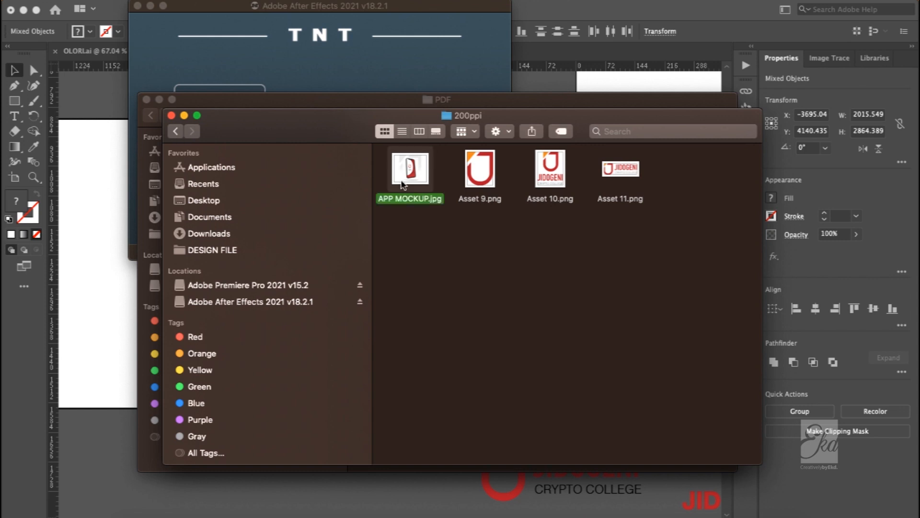
{"action": "key", "text": "space"}
{"action": "left_click", "coordinate": [207, 34]}
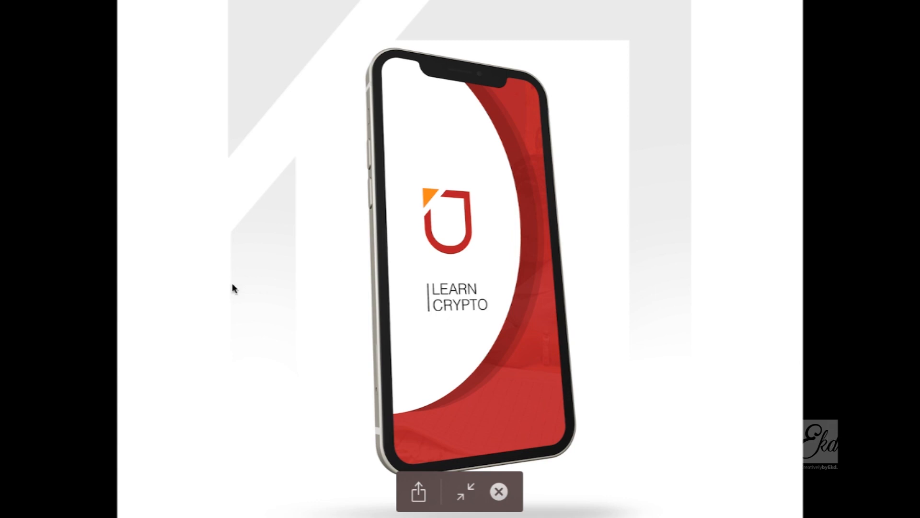
{"action": "key", "text": "Escape"}
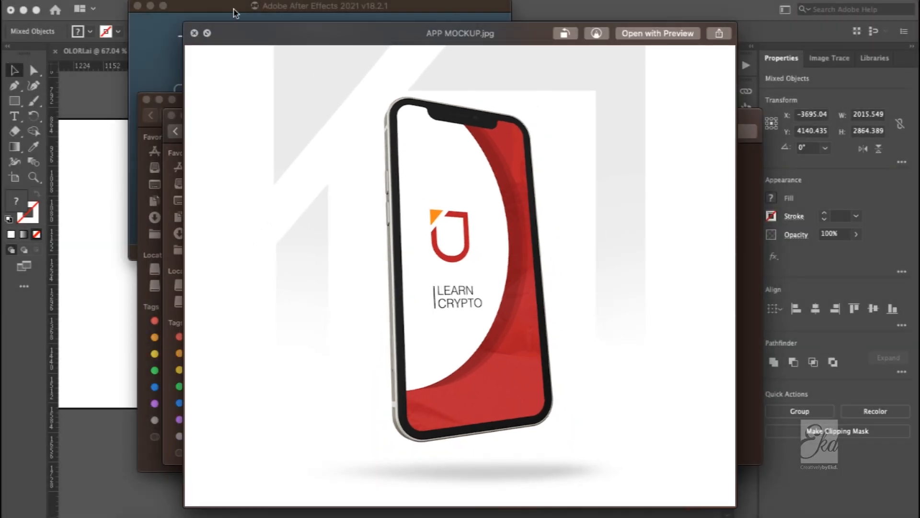
{"action": "left_click", "coordinate": [194, 33]}
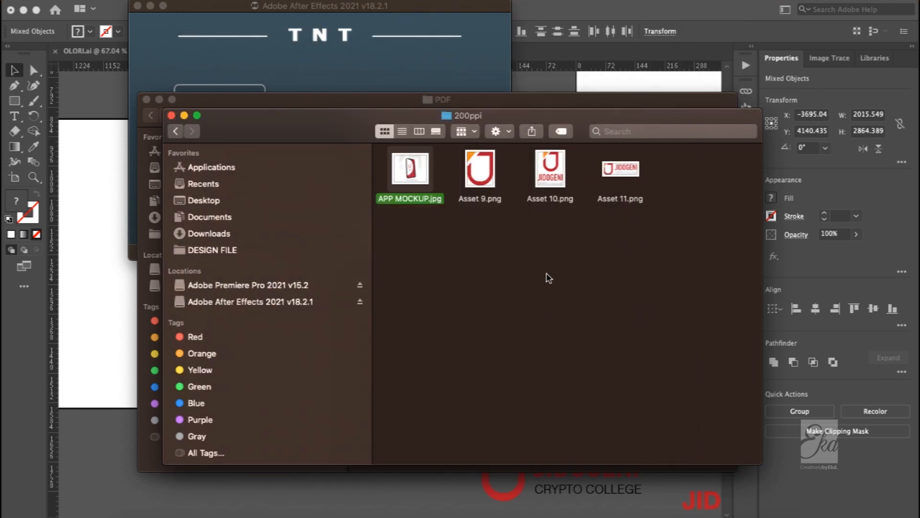
{"action": "left_click", "coordinate": [511, 509]}
{"action": "scroll", "coordinate": [557, 450], "scroll_direction": "up", "scroll_amount": 1}
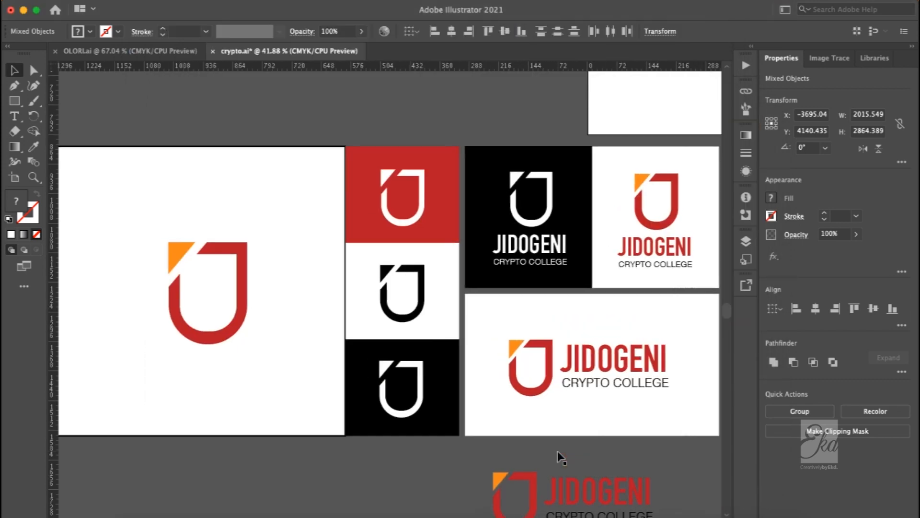